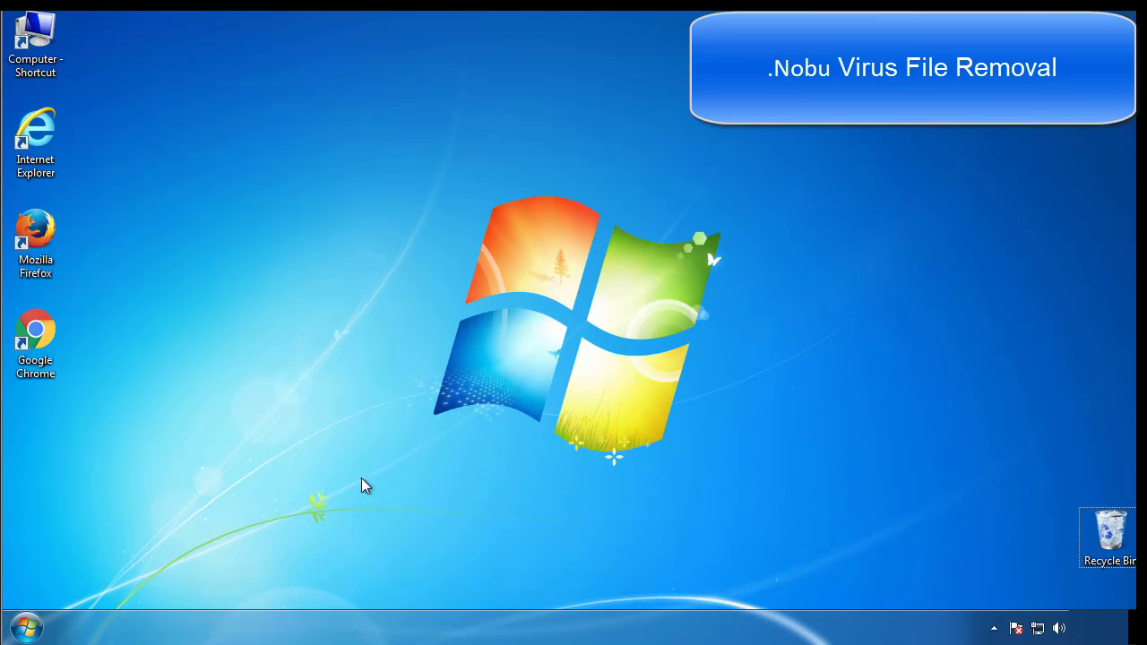
- Enable Minimal Safe boot in msconfig's Boot tab and restart into Safe Mode
click(26, 627)
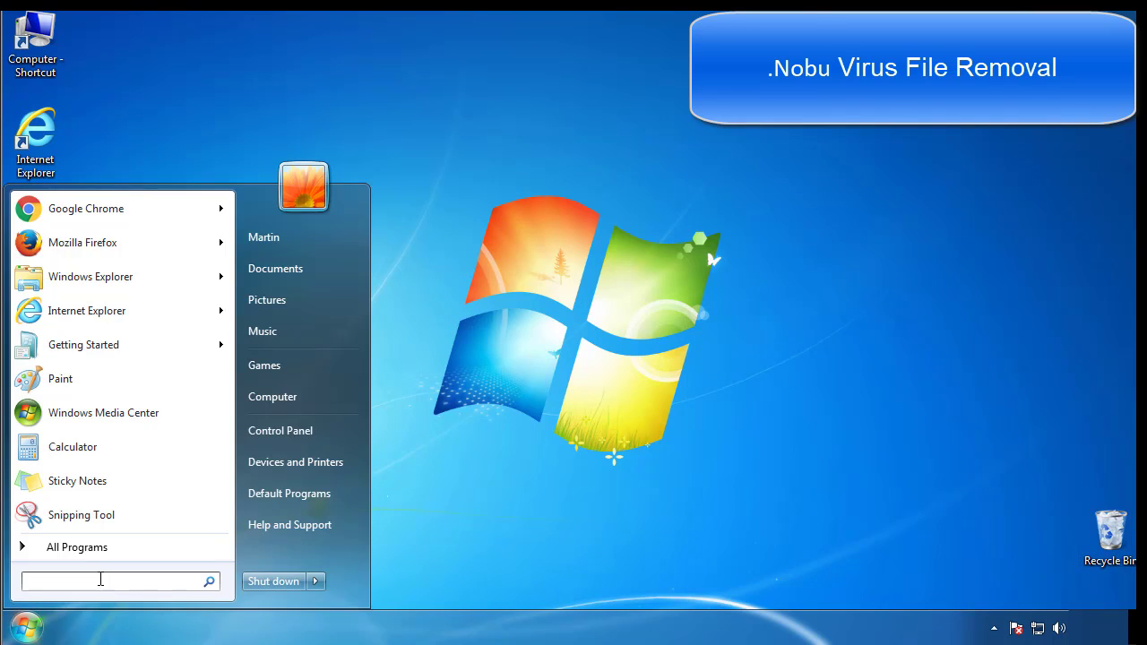
text(mscon)
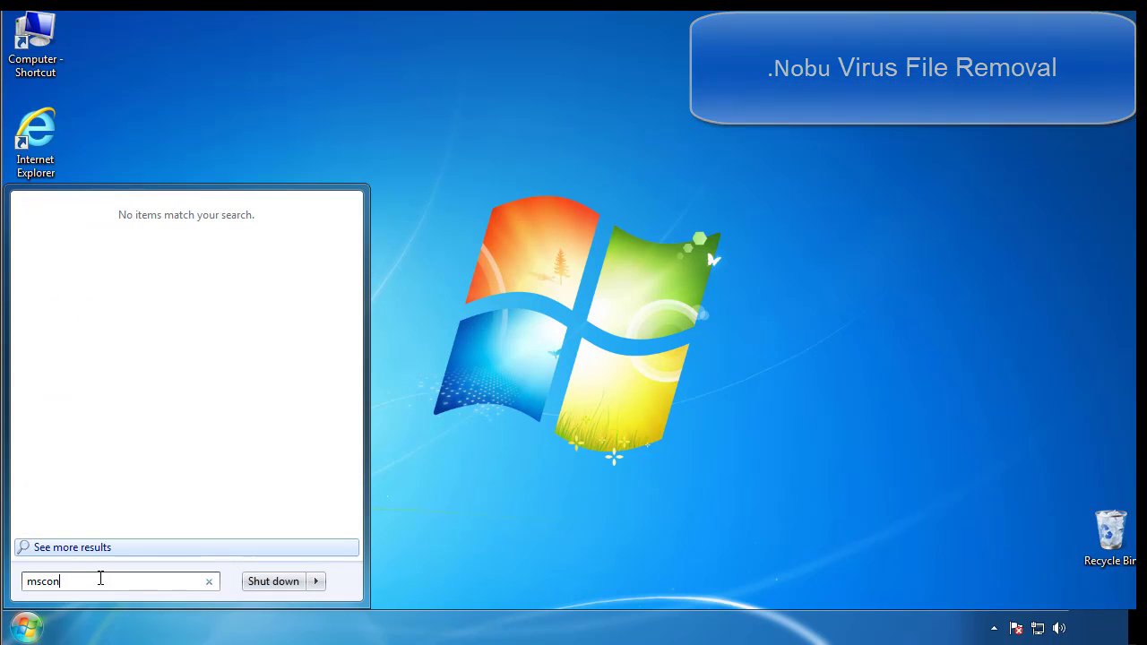
text(fig)
key(Return)
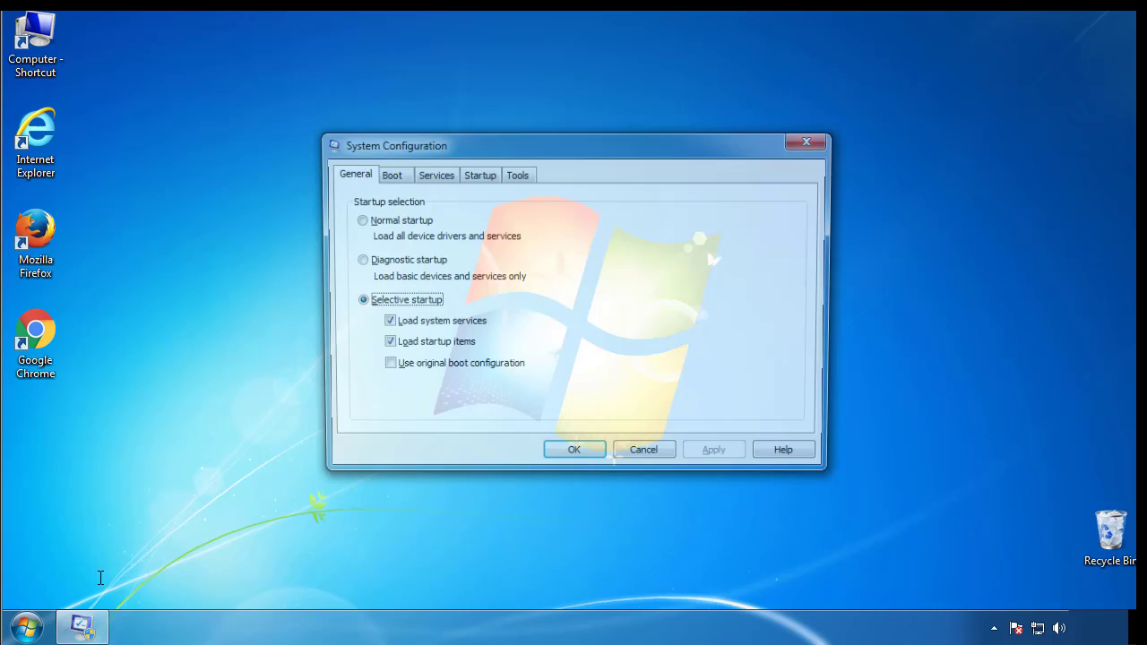
click(388, 175)
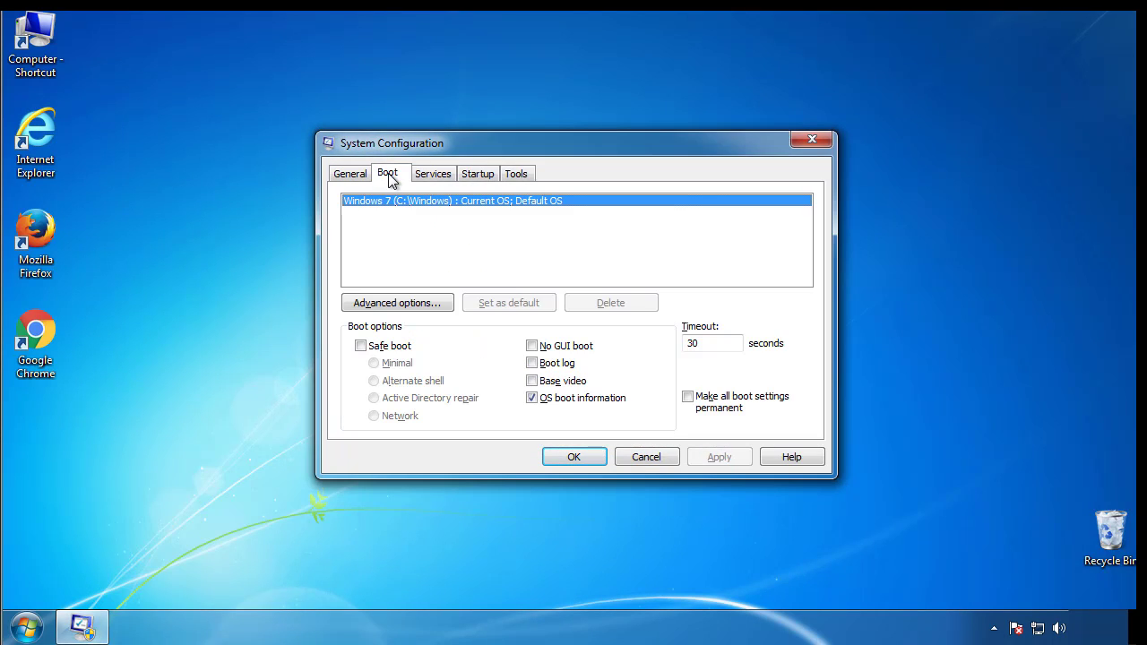
click(360, 346)
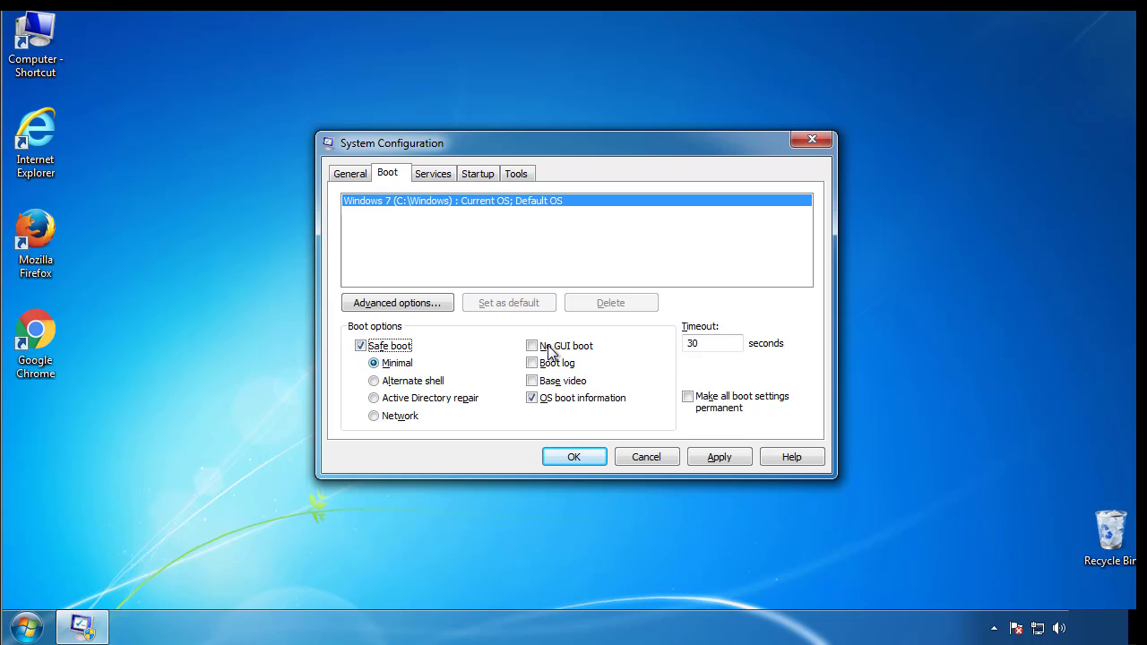
click(581, 457)
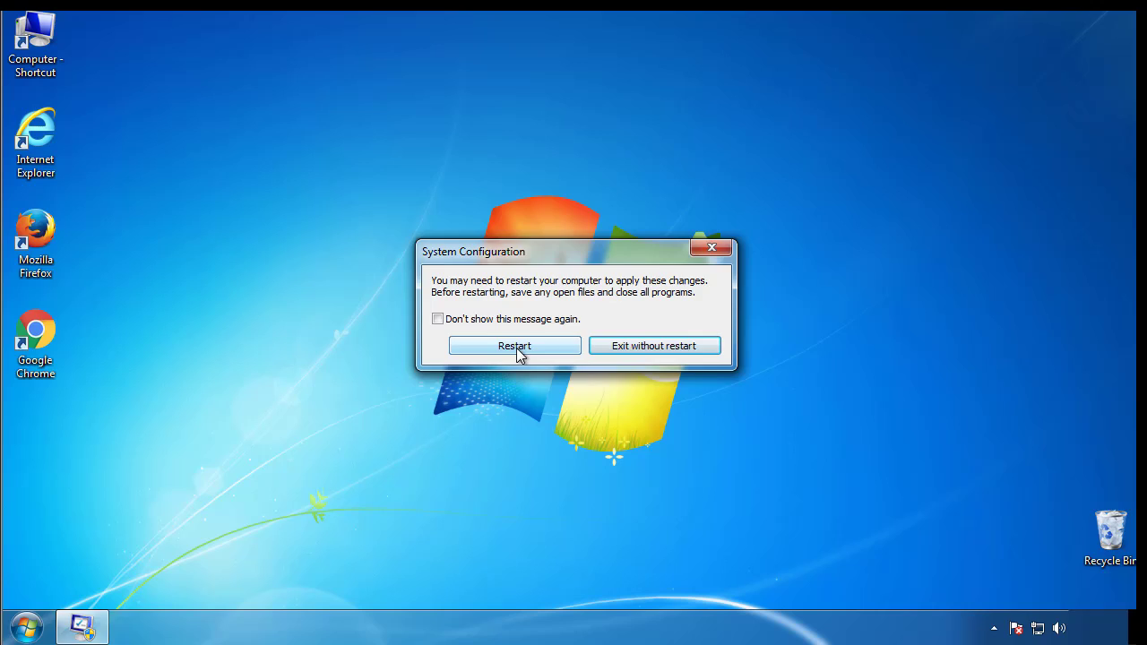
click(516, 348)
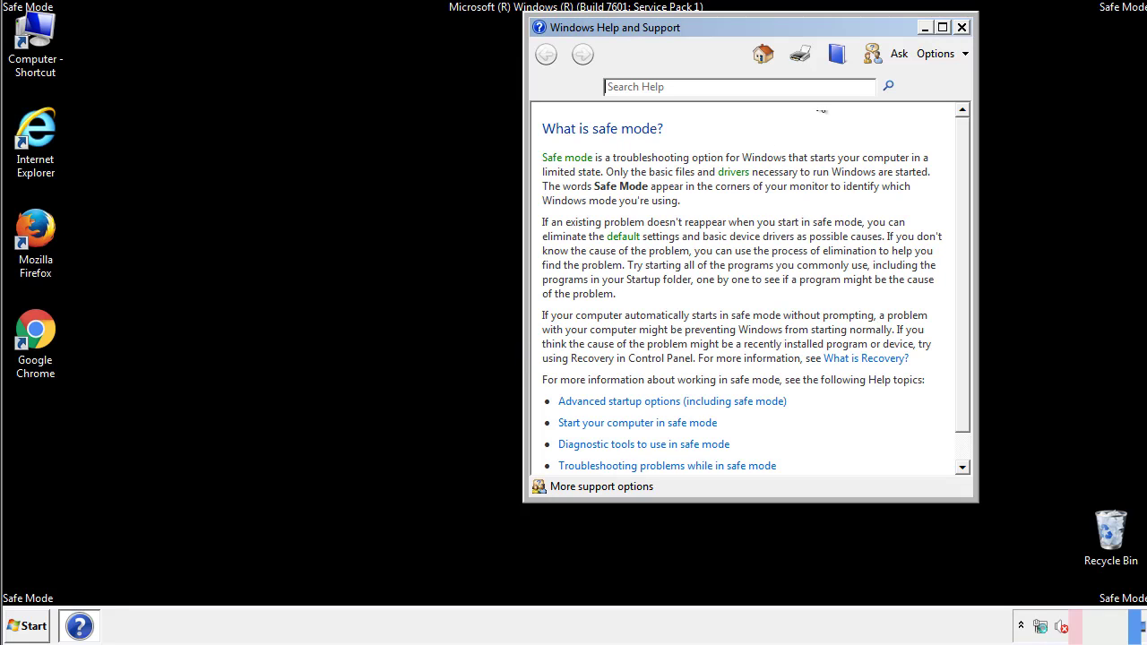
- Dismiss Safe Mode Help and set Folder Options to show hidden files, folders and drives
click(961, 27)
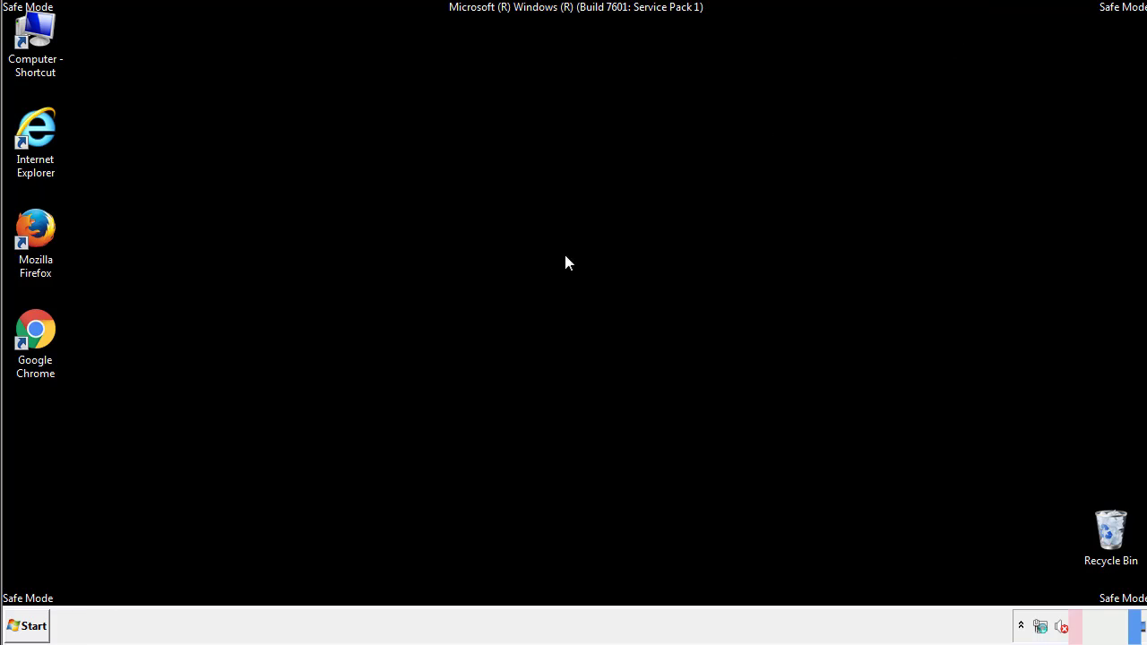
click(35, 624)
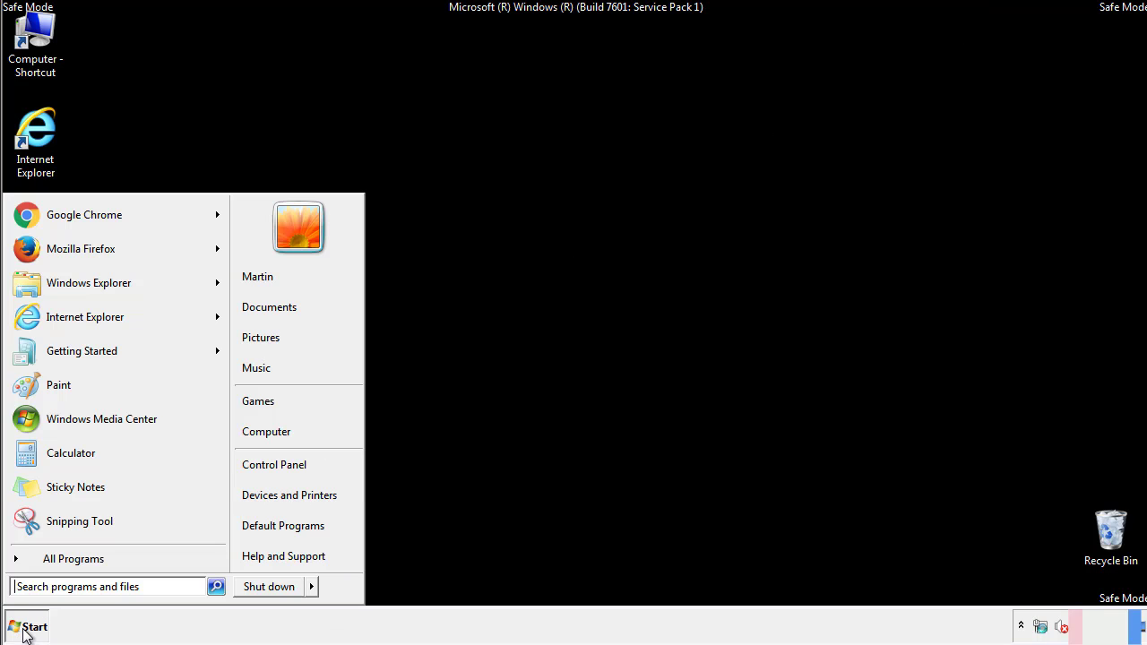
click(286, 463)
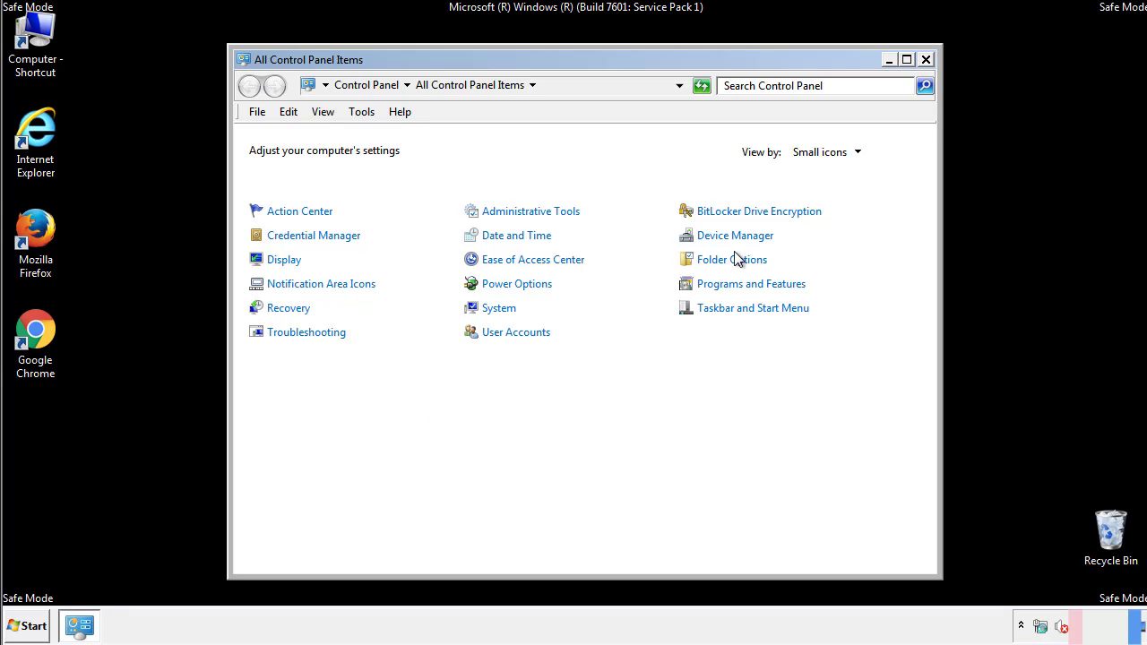
click(733, 260)
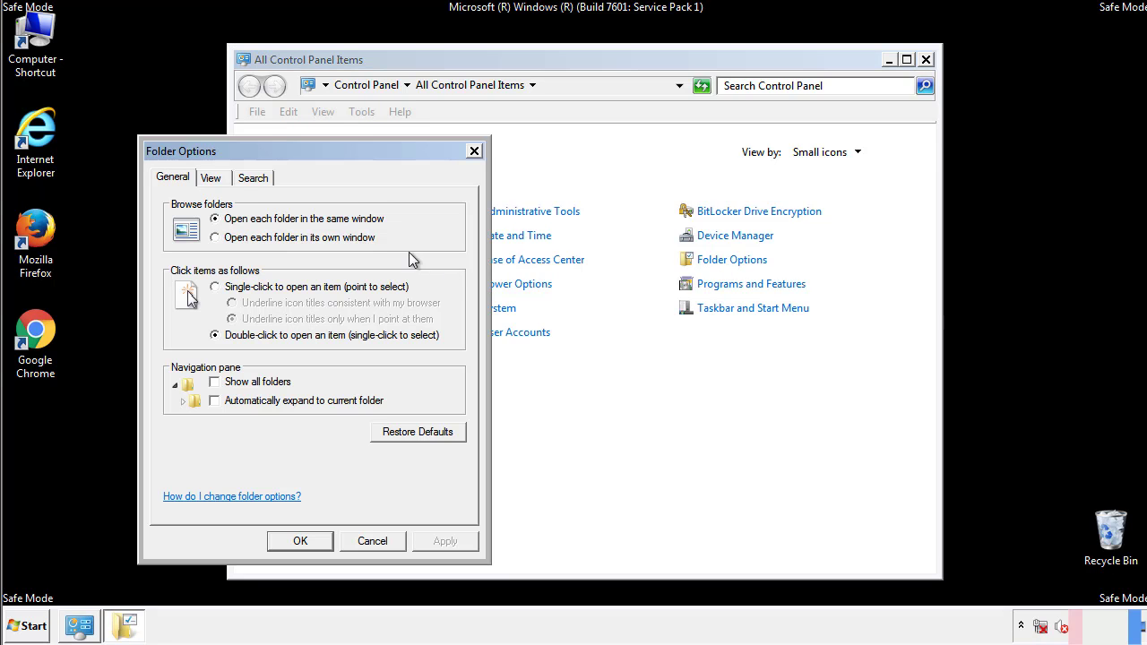
click(213, 182)
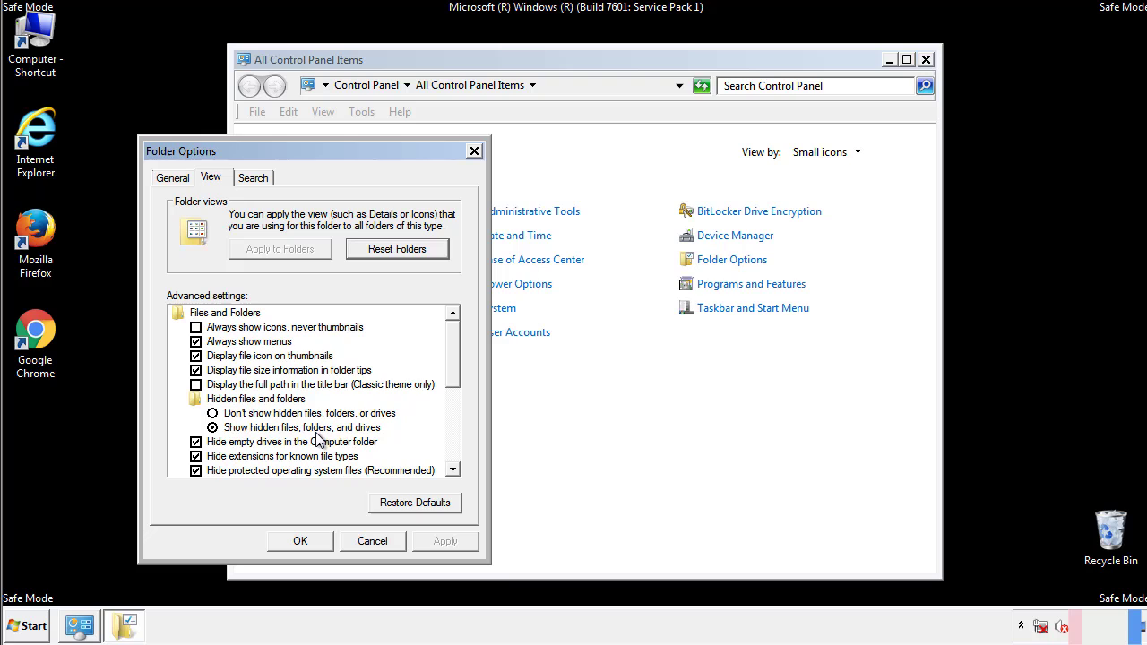
click(309, 538)
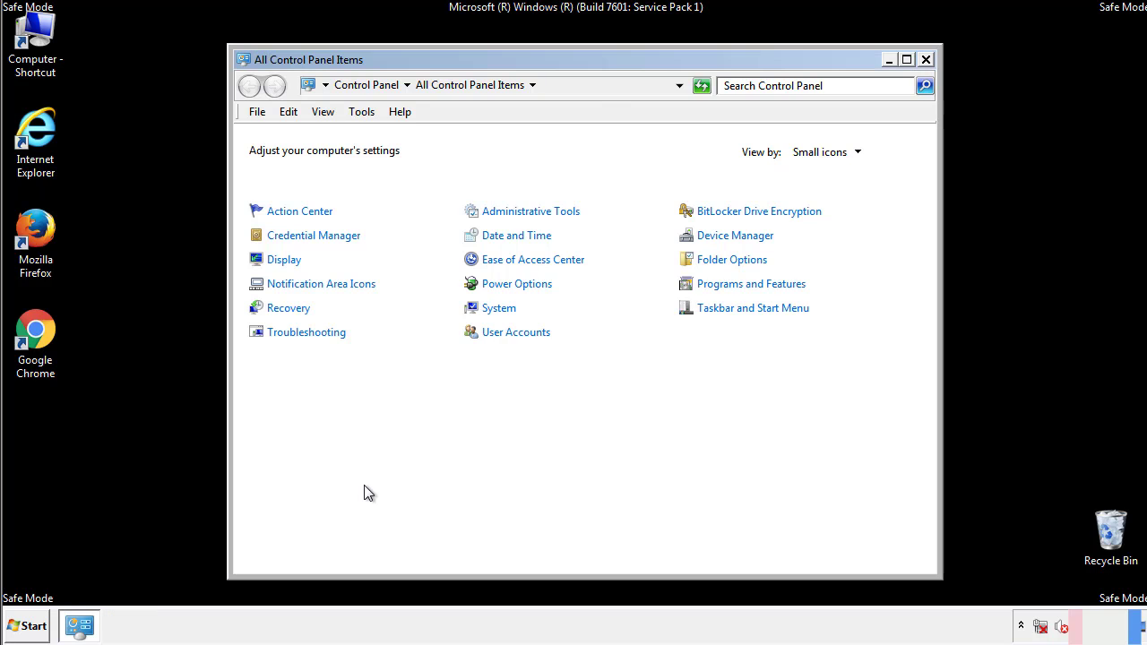
click(926, 59)
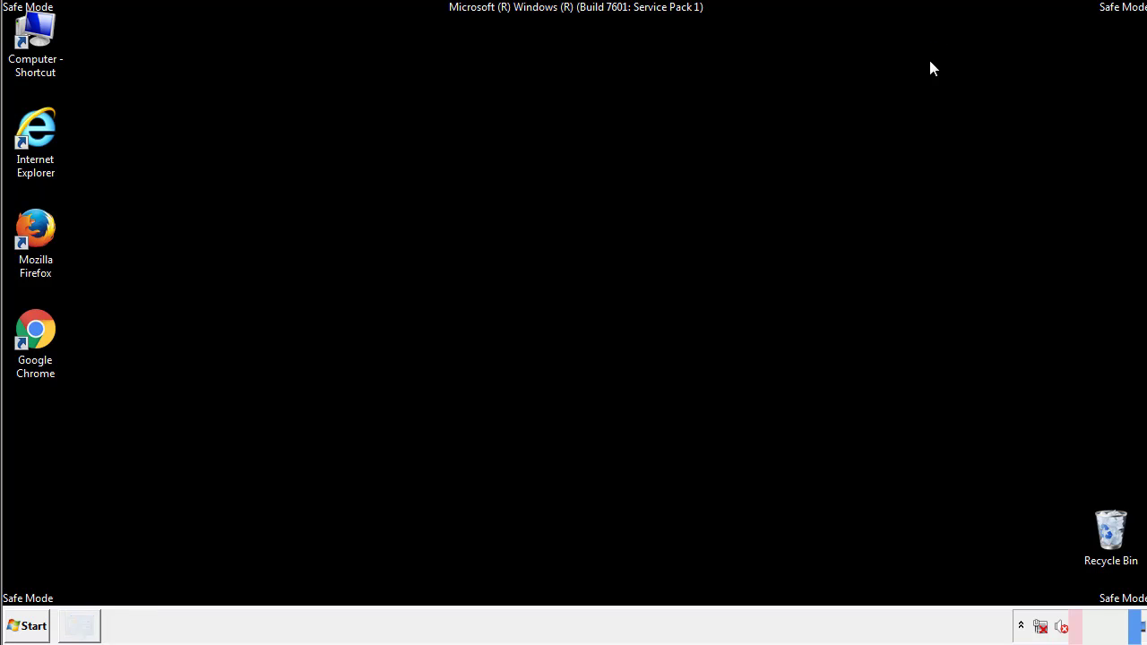
- Browse from Computer to the C:\Windows\System32\drivers\etc folder
double_click(47, 31)
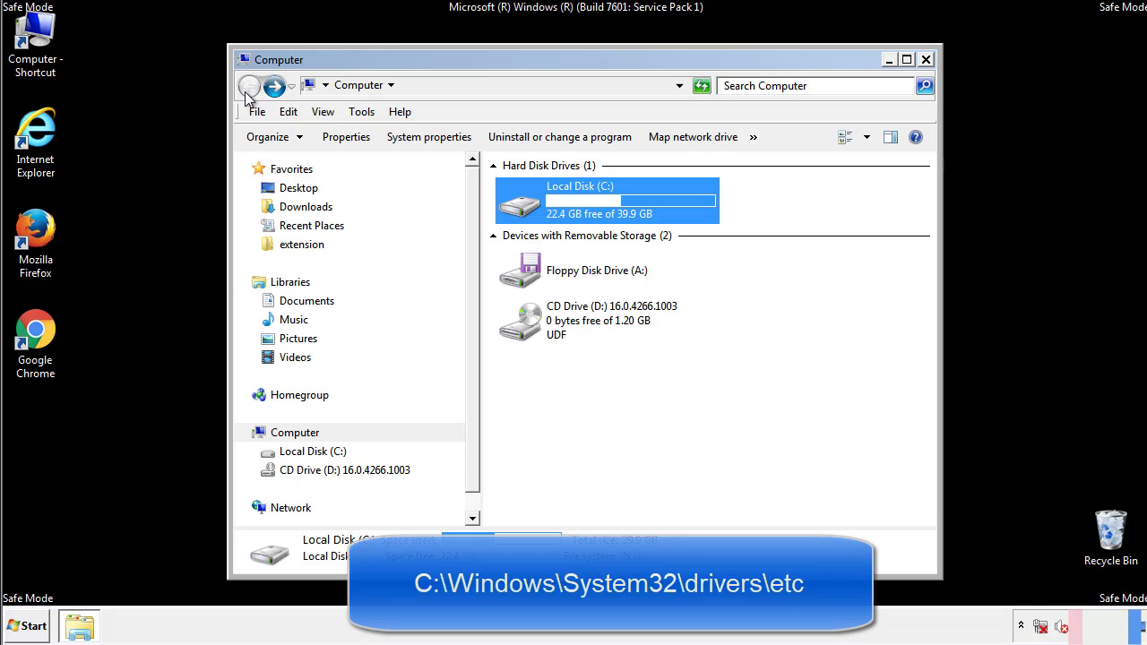
double_click(525, 204)
click(523, 329)
double_click(524, 330)
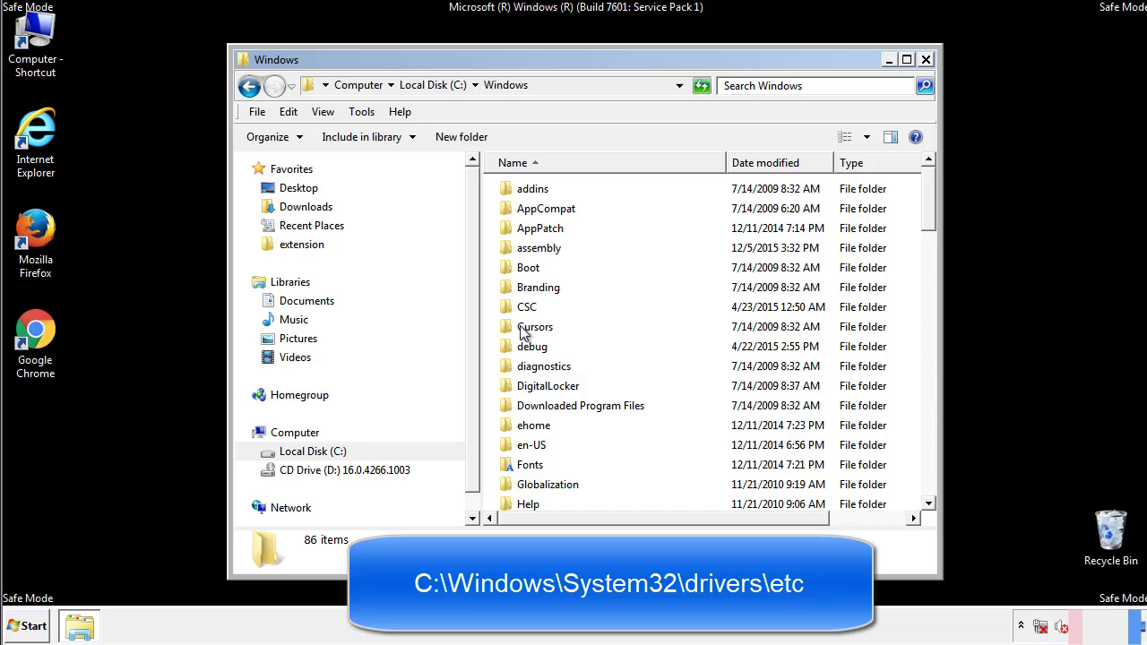
scroll(526, 403, down, 2)
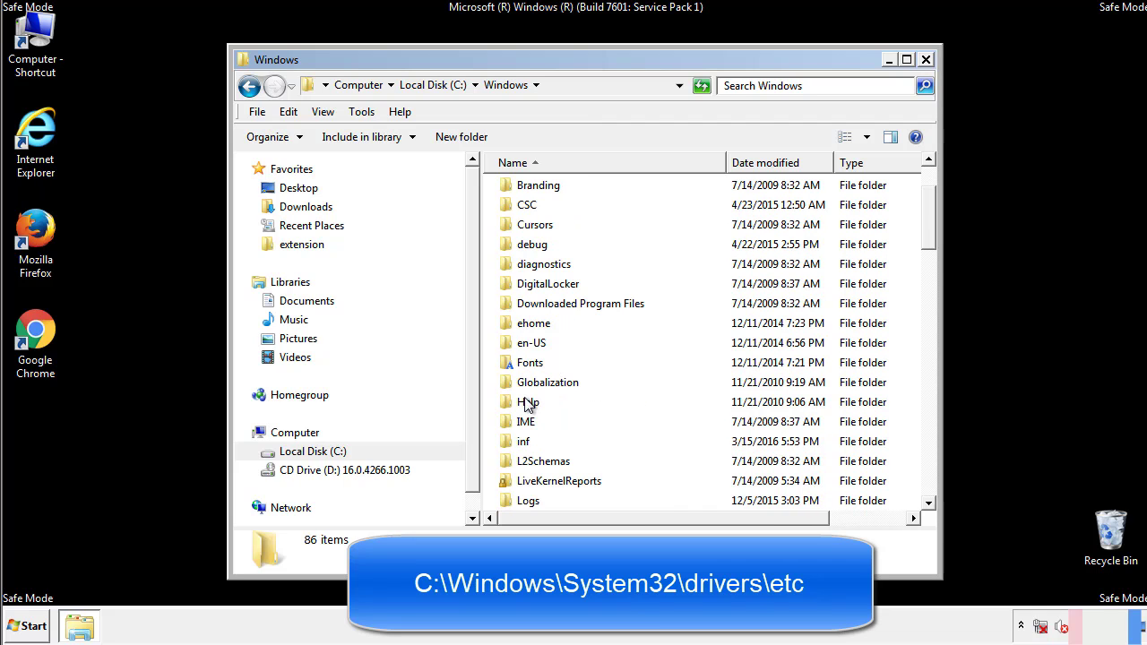
scroll(527, 405, down, 2)
scroll(527, 405, down, 2)
scroll(527, 405, down, 3)
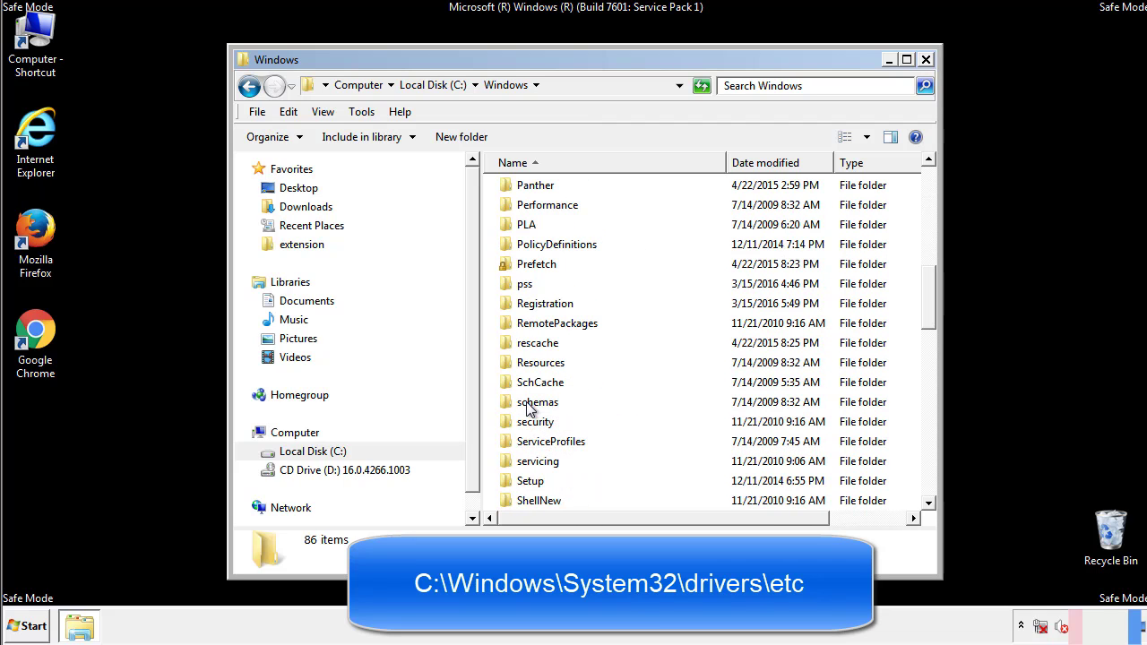
scroll(528, 408, down, 2)
double_click(544, 462)
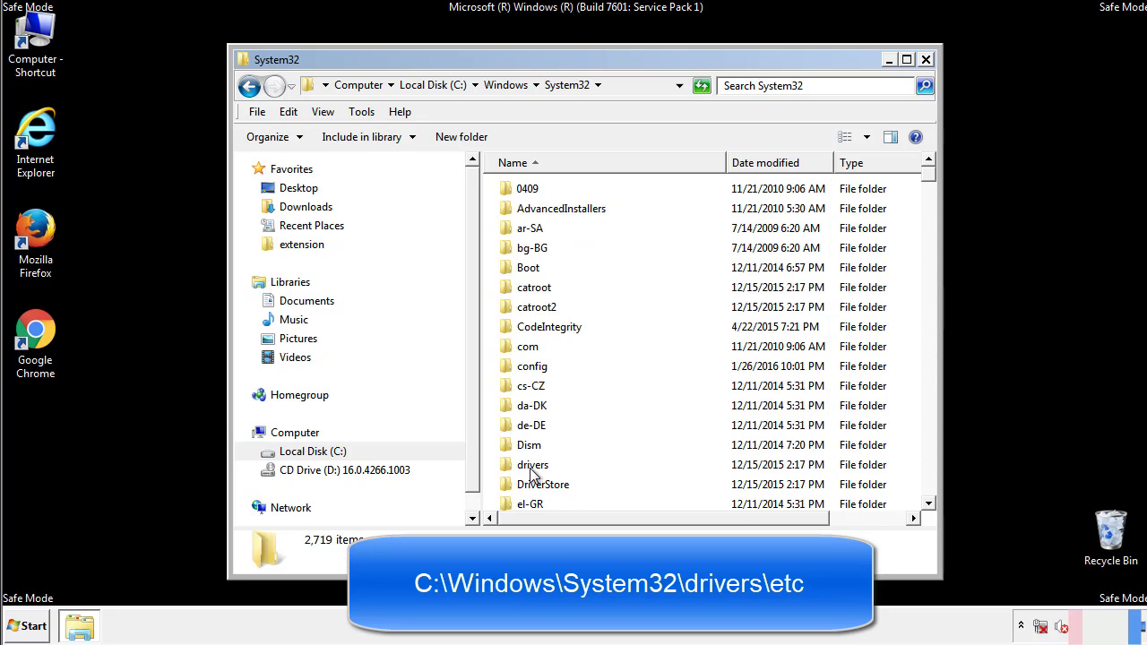
double_click(531, 467)
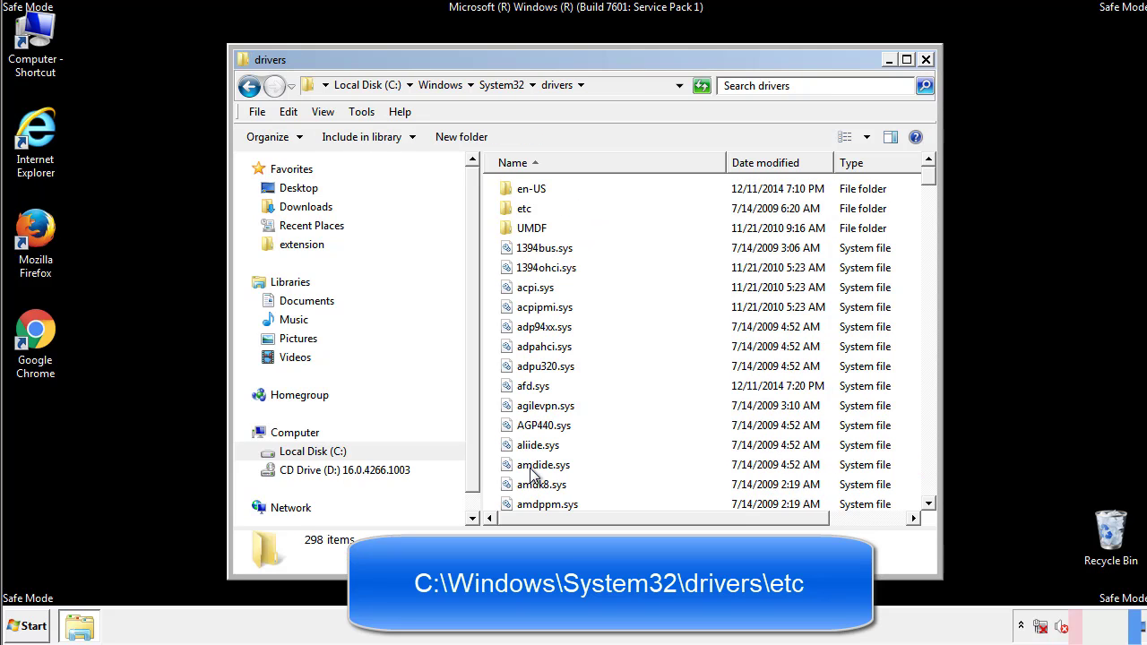
double_click(516, 212)
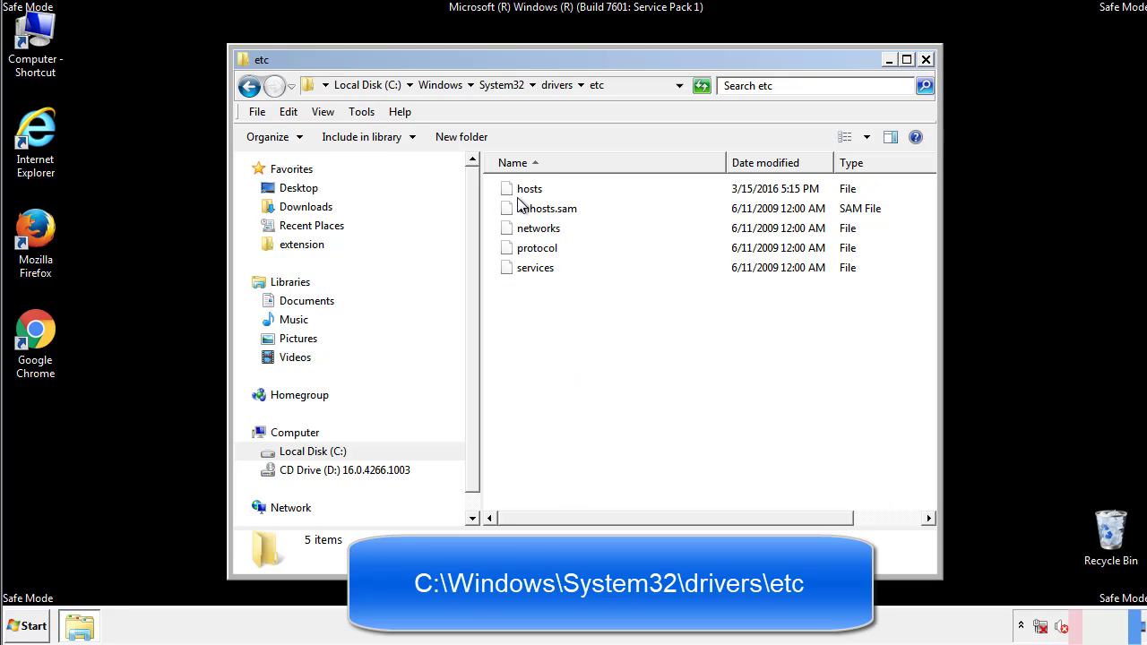
- Open the hosts file with Notepad
double_click(521, 190)
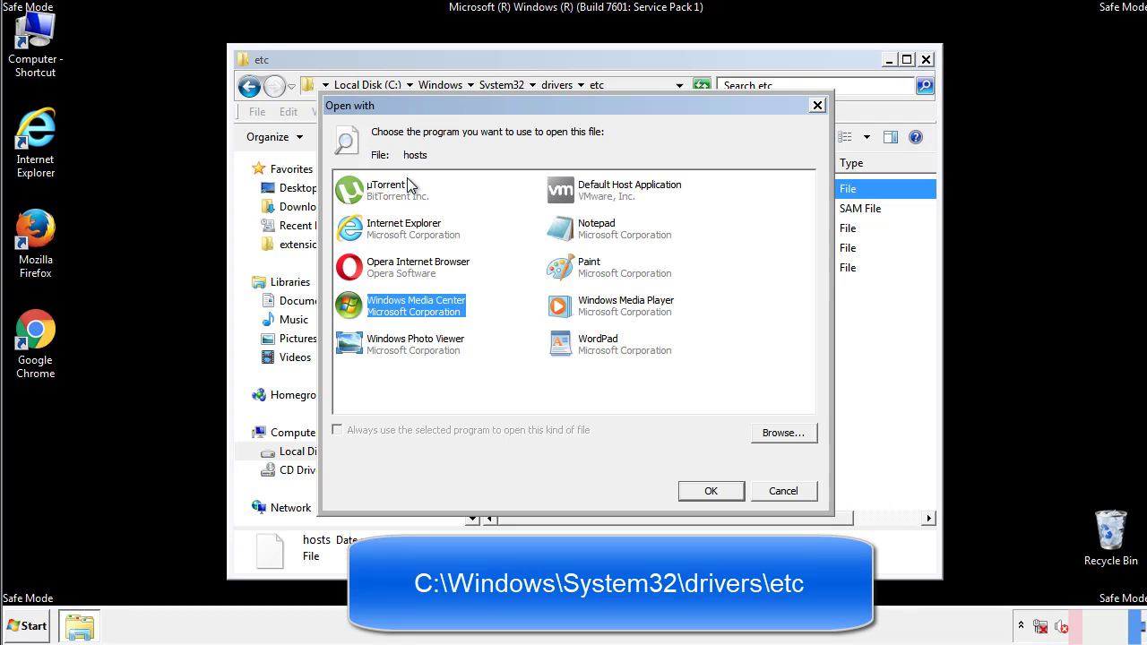
click(579, 233)
click(709, 491)
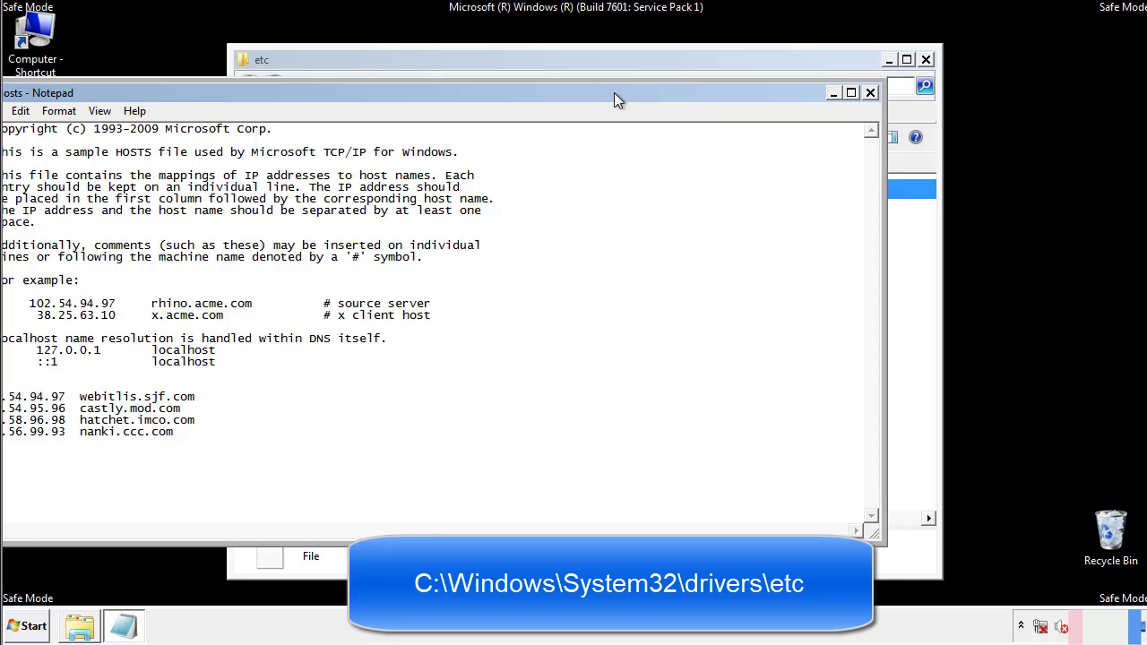
- Delete the last four host mapping lines from hosts and save the file
drag(468, 81, 729, 98)
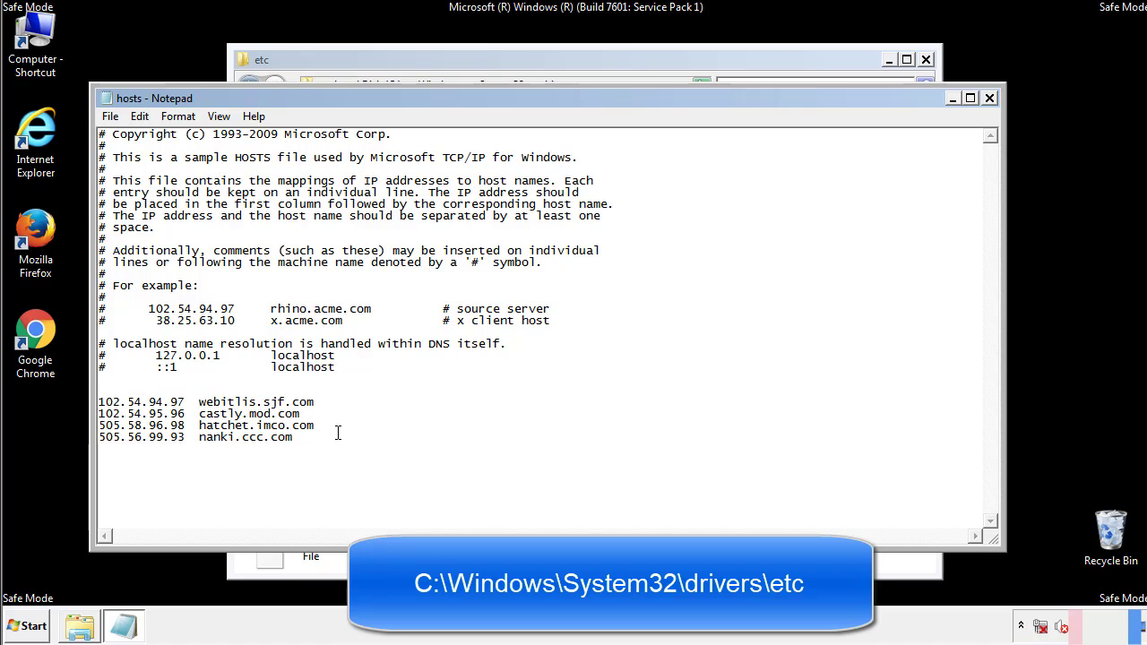
key(shift+Up)
key(shift+Up)
key(shift+Up)
key(shift+Home)
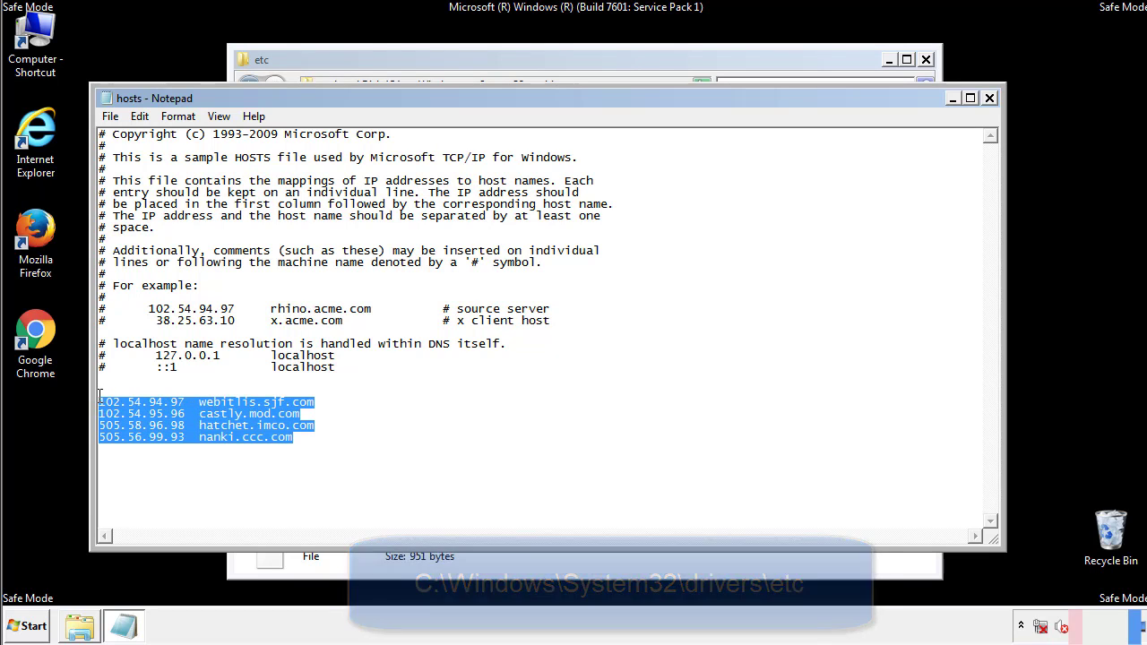
key(Delete)
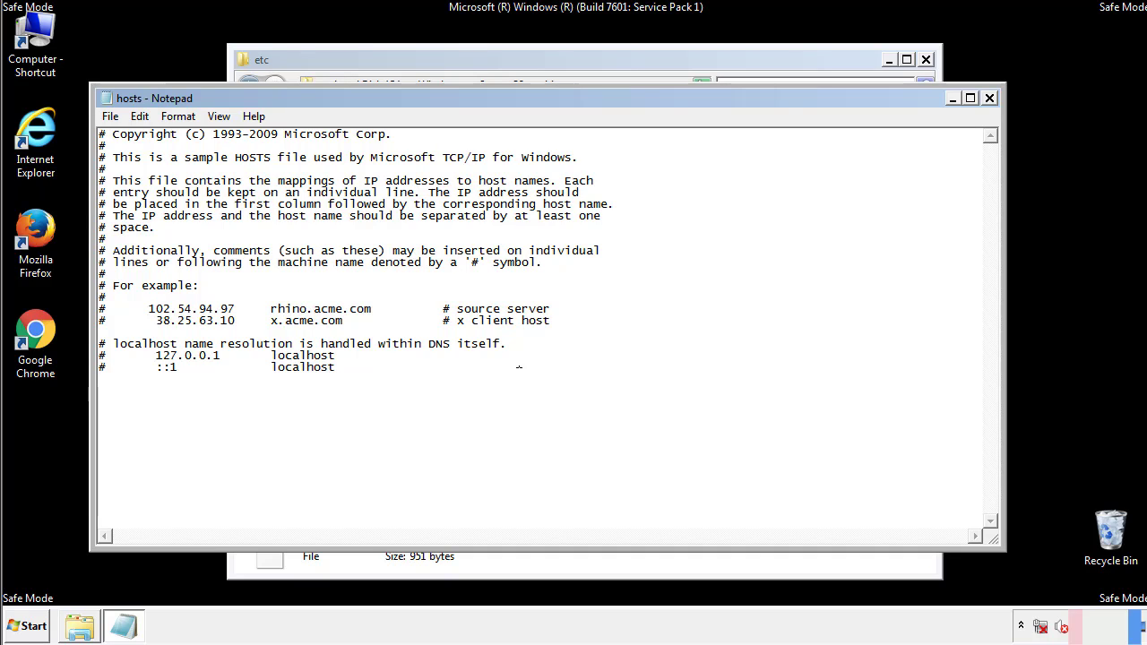
click(990, 98)
click(504, 328)
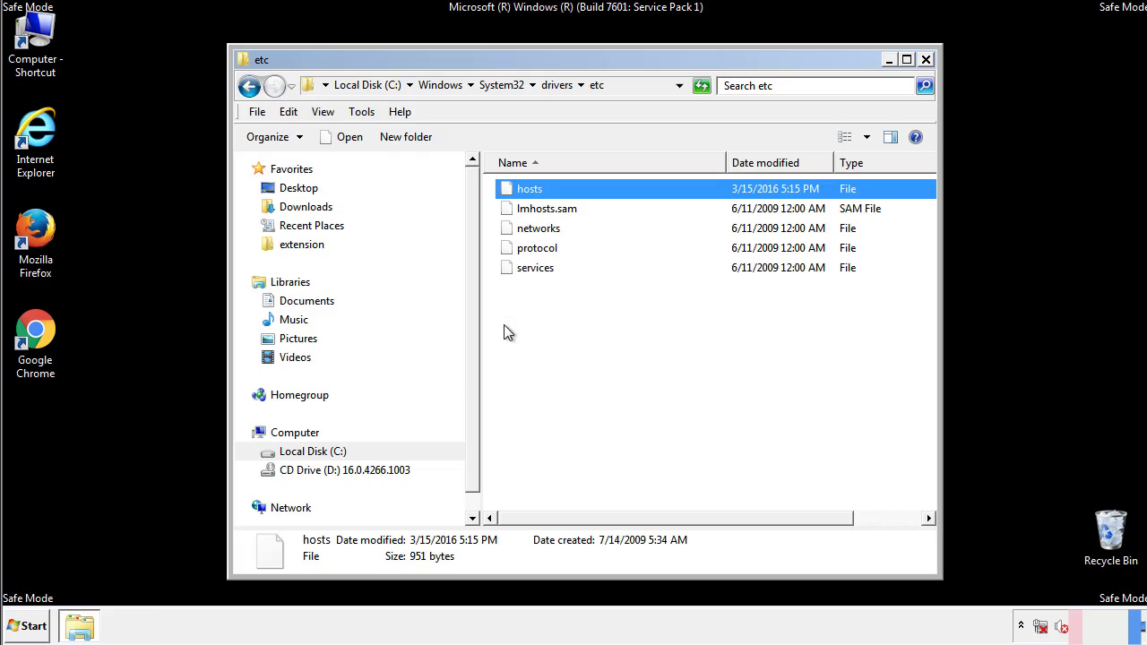
- Open the Startup folder from All Programs in its own window
click(925, 60)
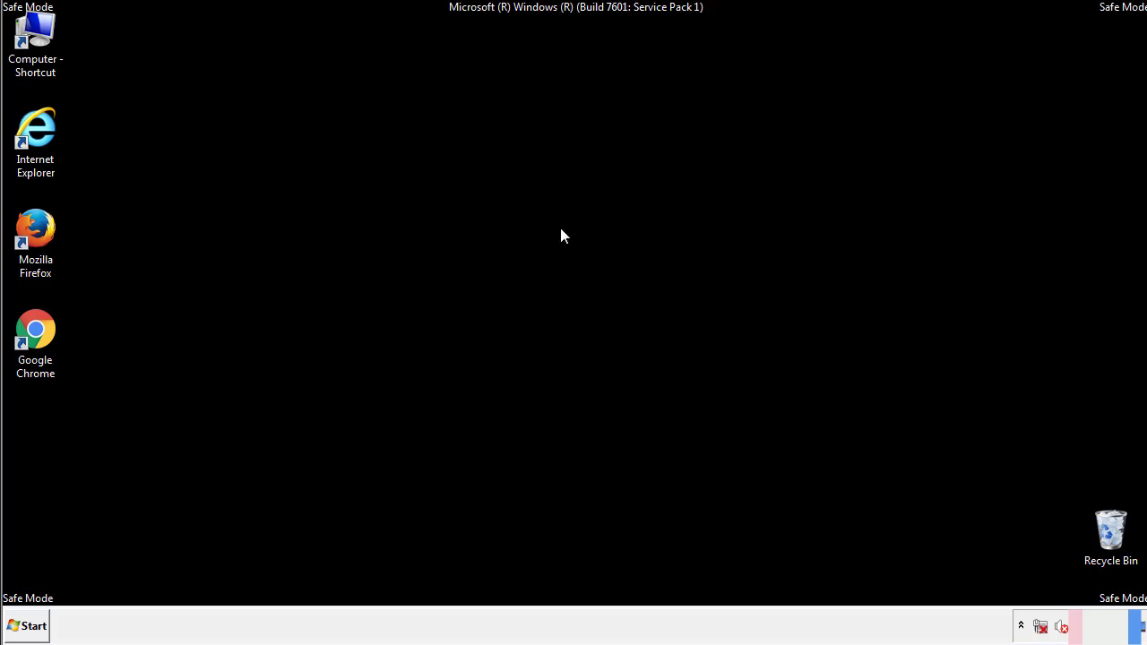
click(32, 627)
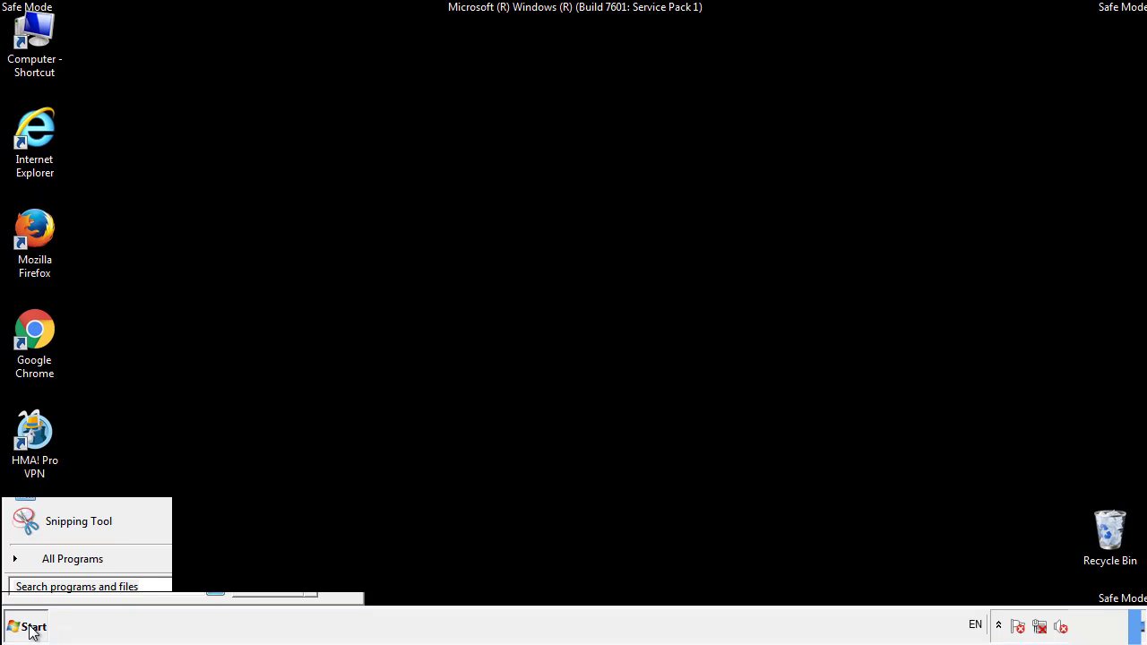
click(51, 562)
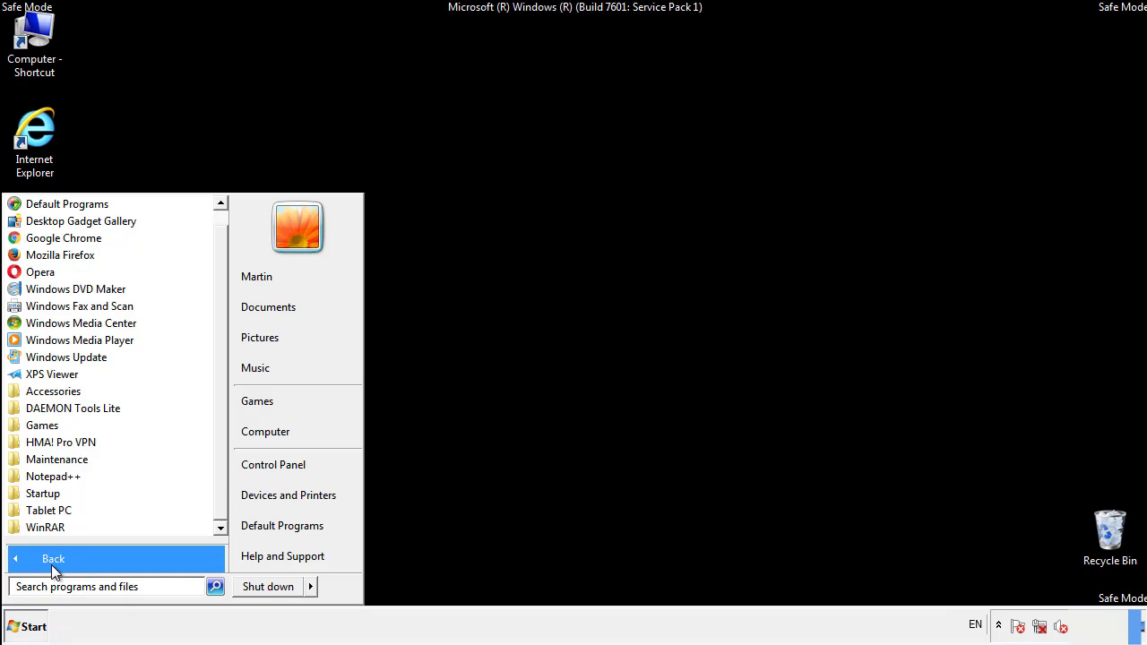
right_click(53, 491)
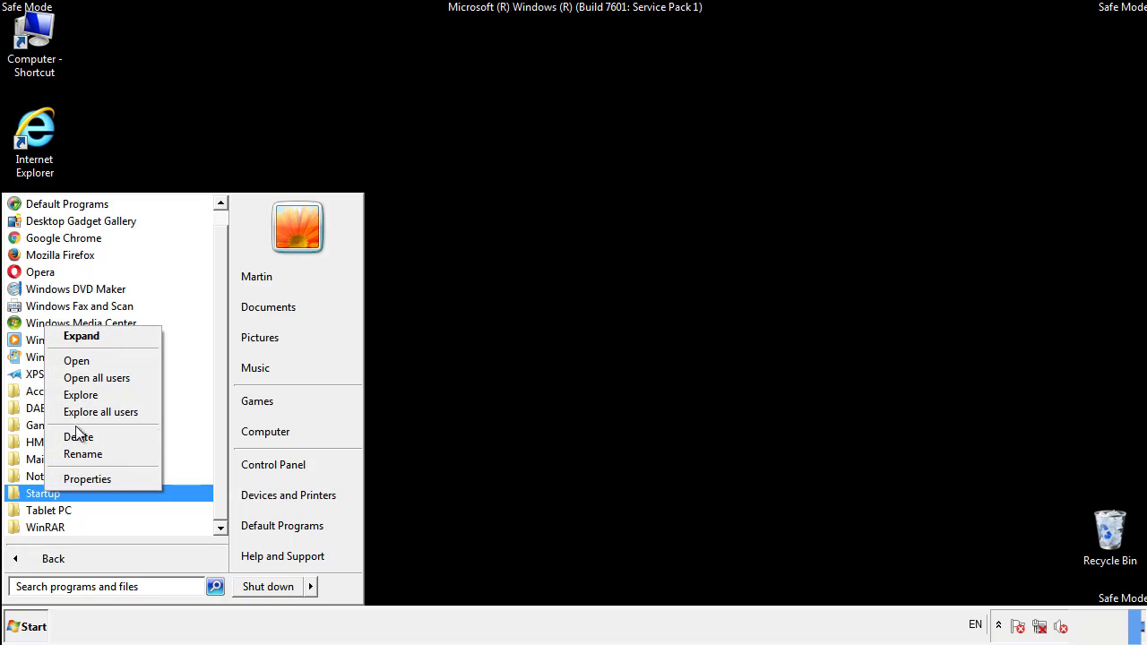
click(86, 361)
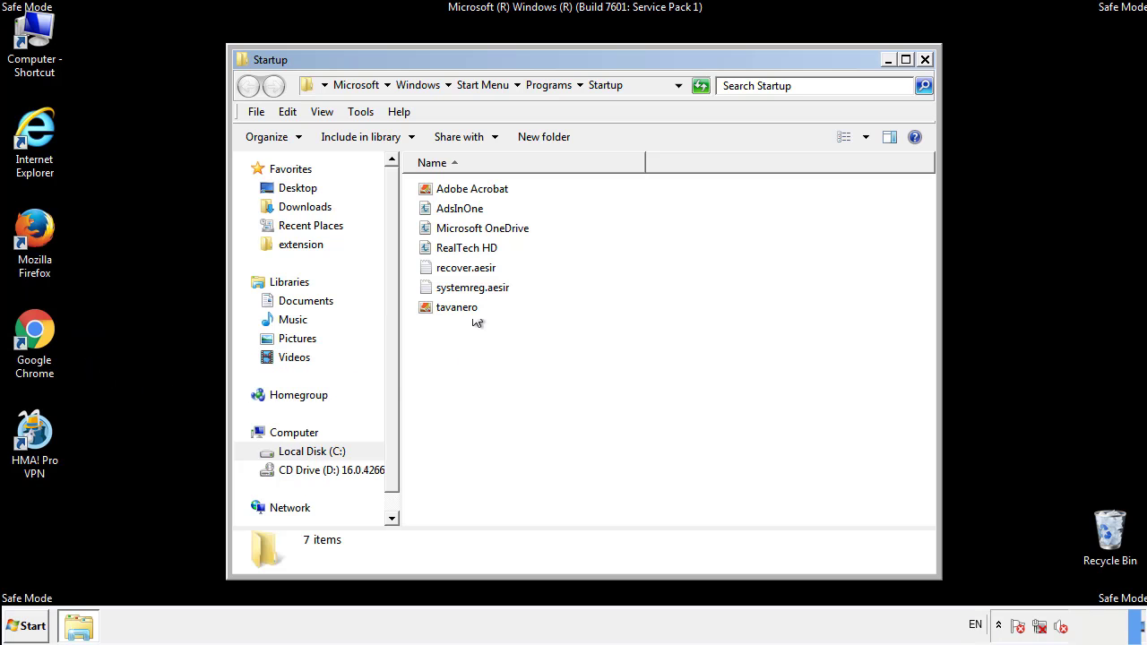
- Delete AdsInOne, recover.aesir, systemreg.aesir and tavanero from Startup, then search for regedit
click(463, 208)
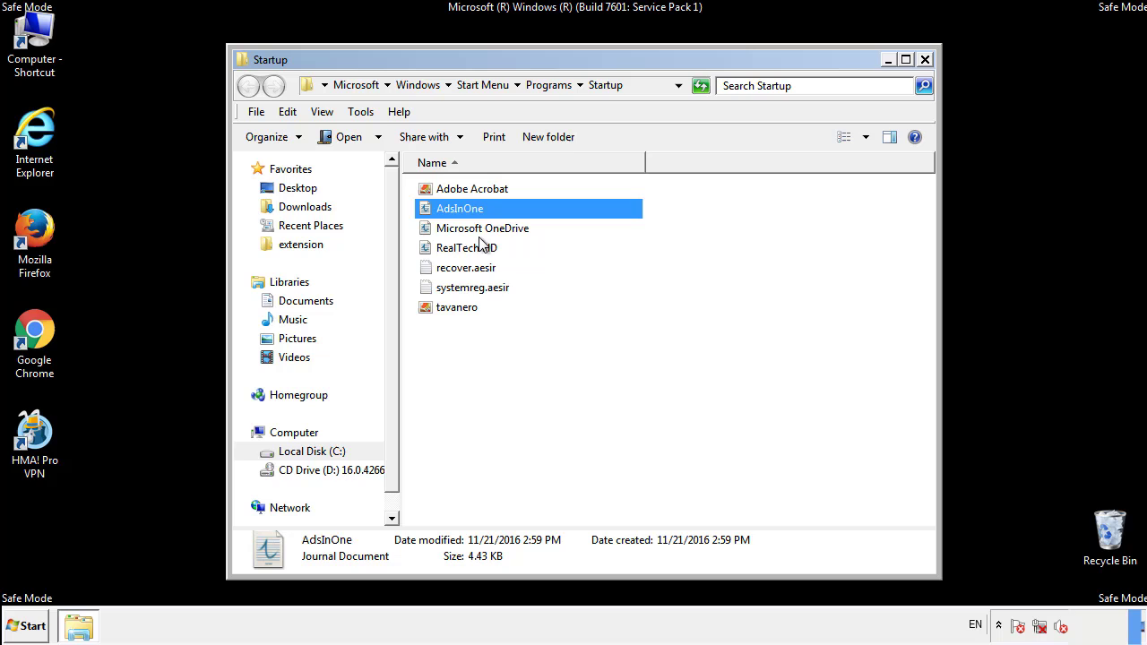
ctrl+click(466, 269)
ctrl+click(475, 288)
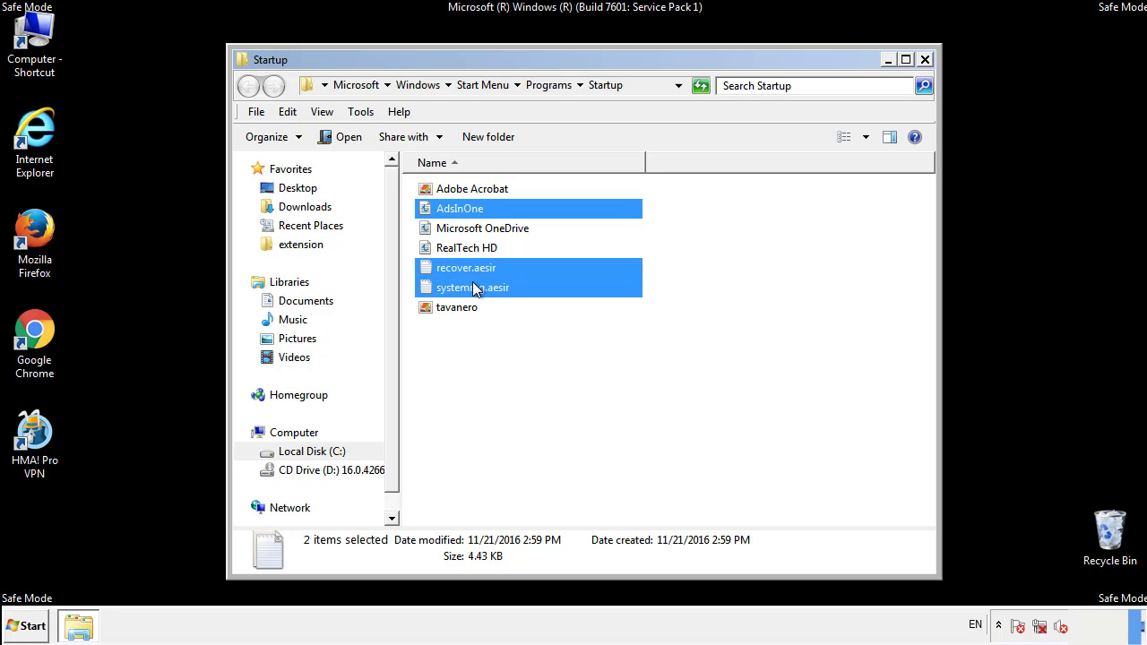
ctrl+click(458, 307)
right_click(453, 309)
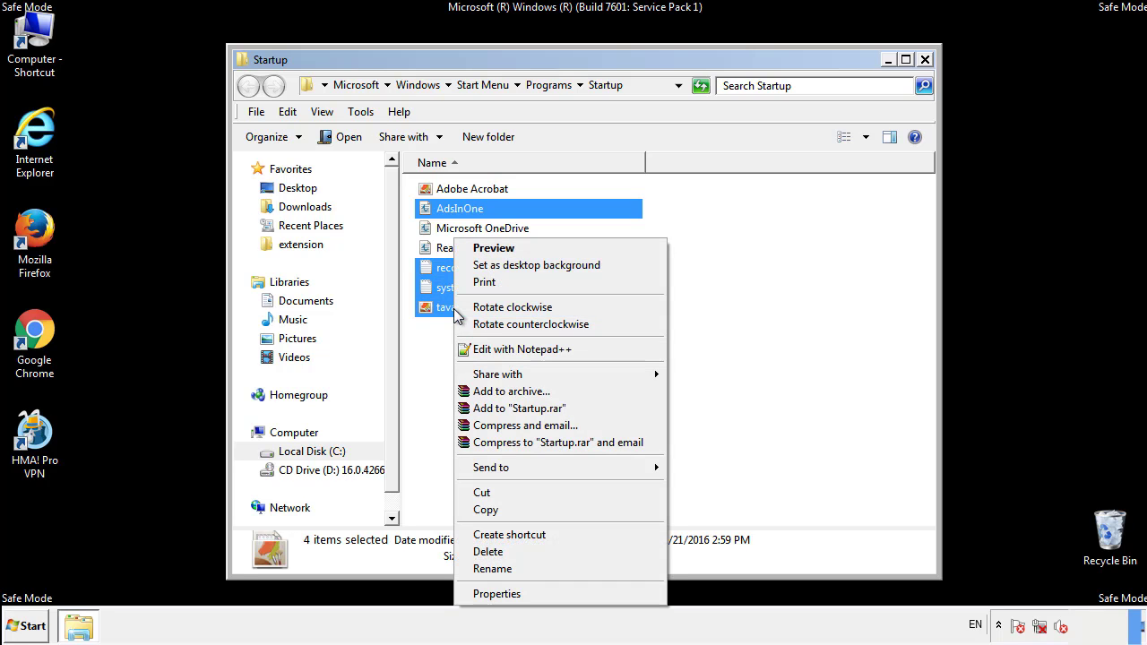
click(482, 551)
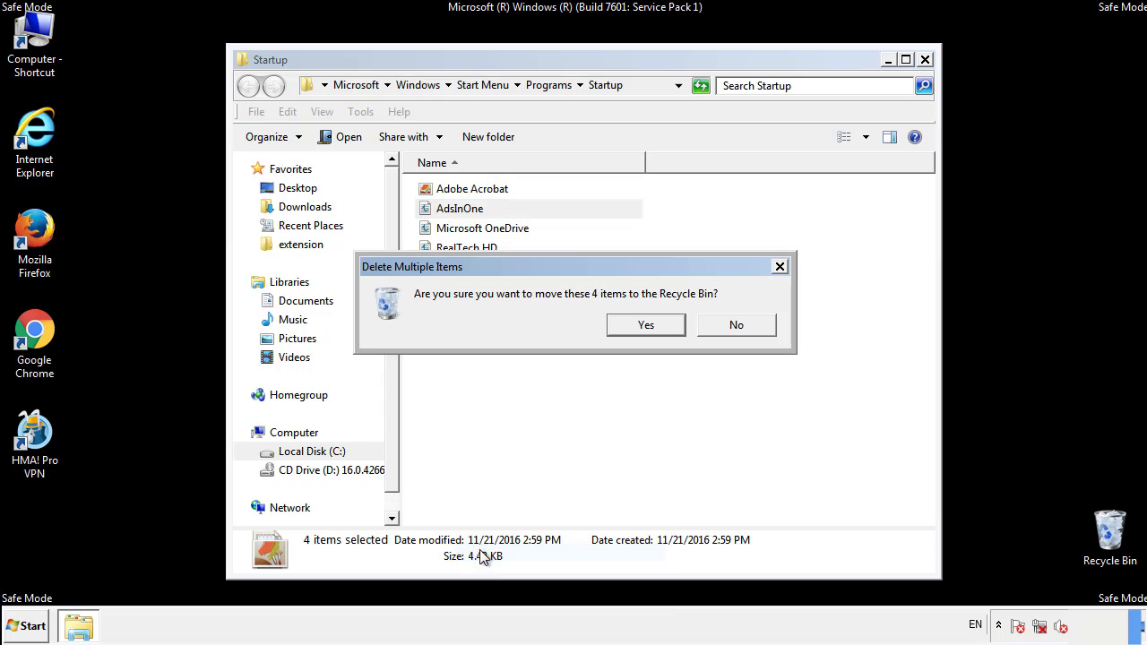
click(638, 325)
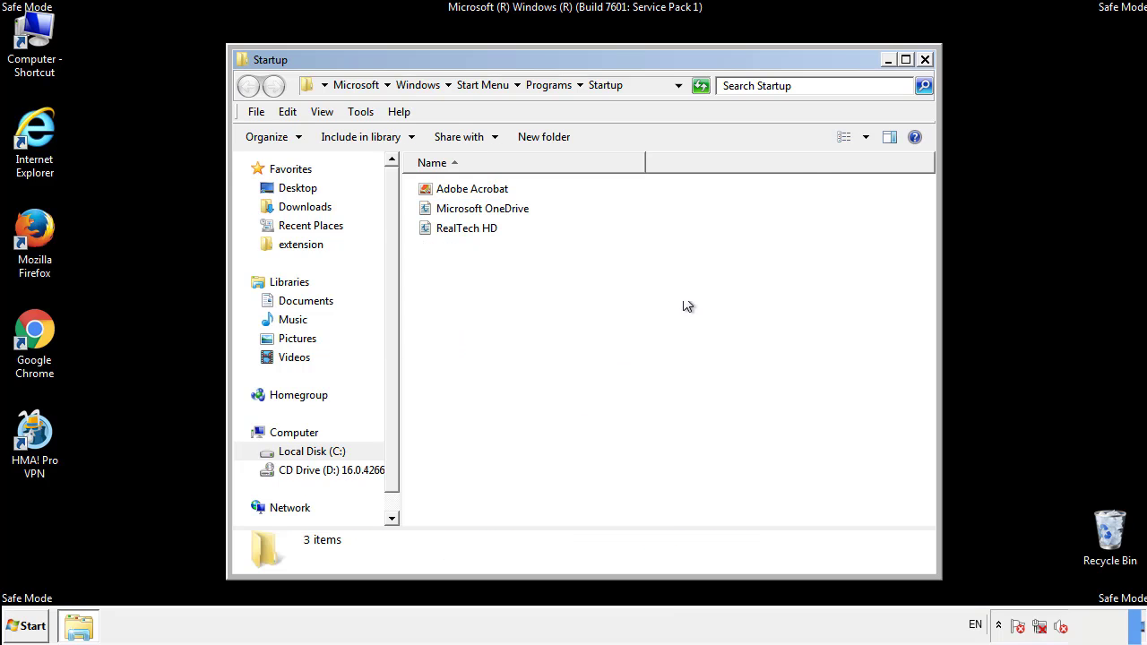
click(928, 72)
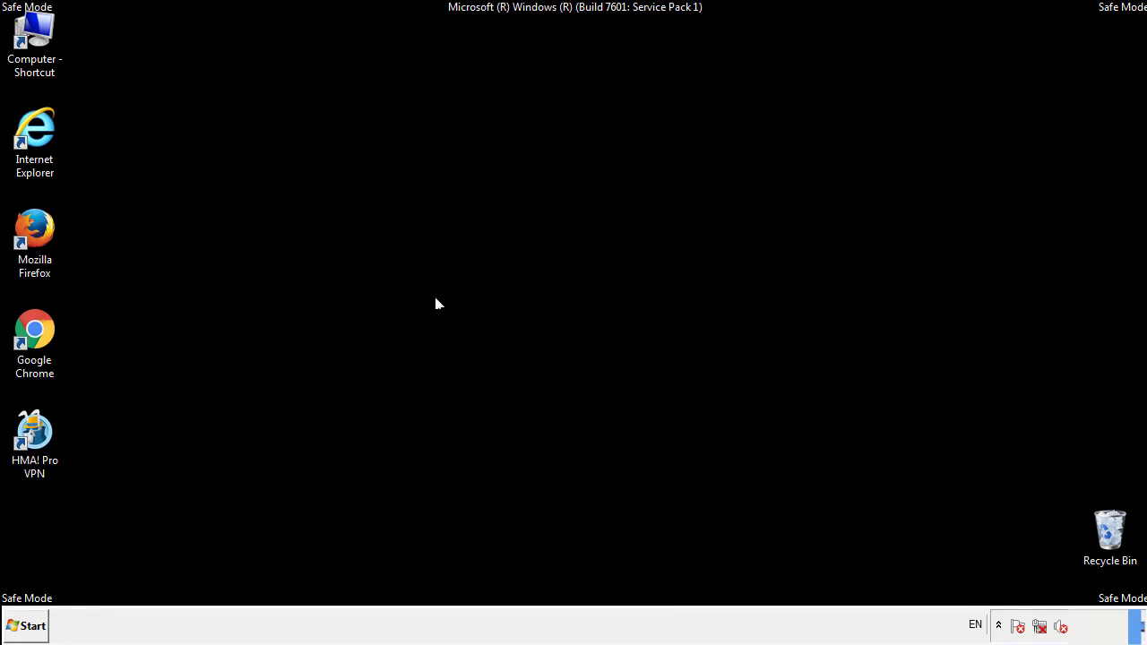
click(27, 634)
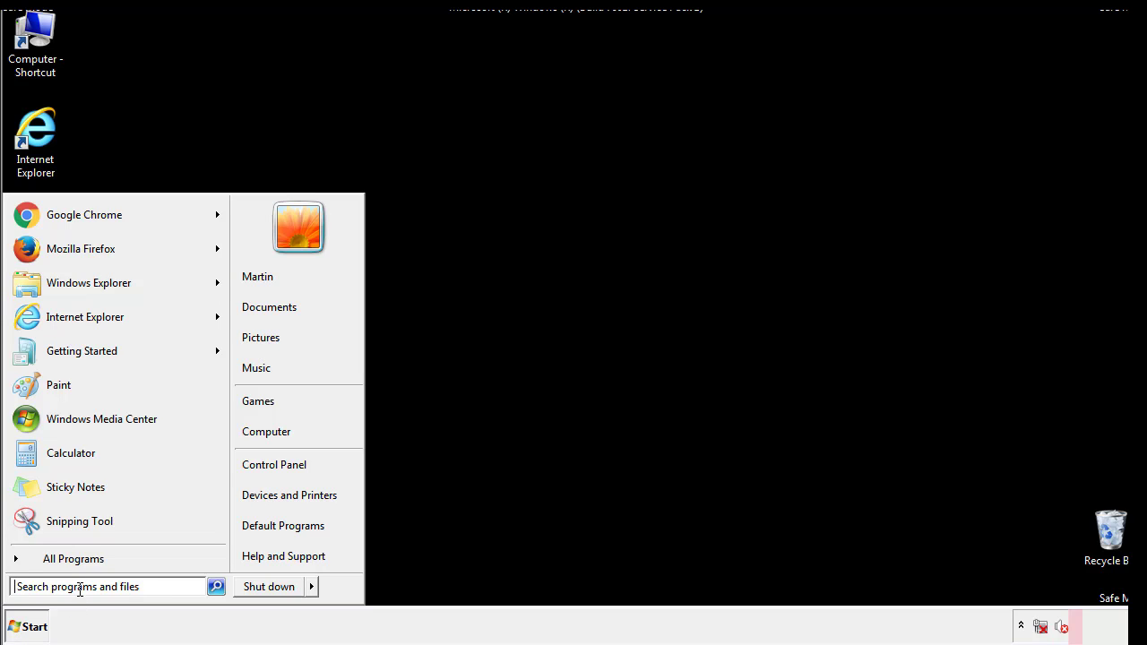
text(reged)
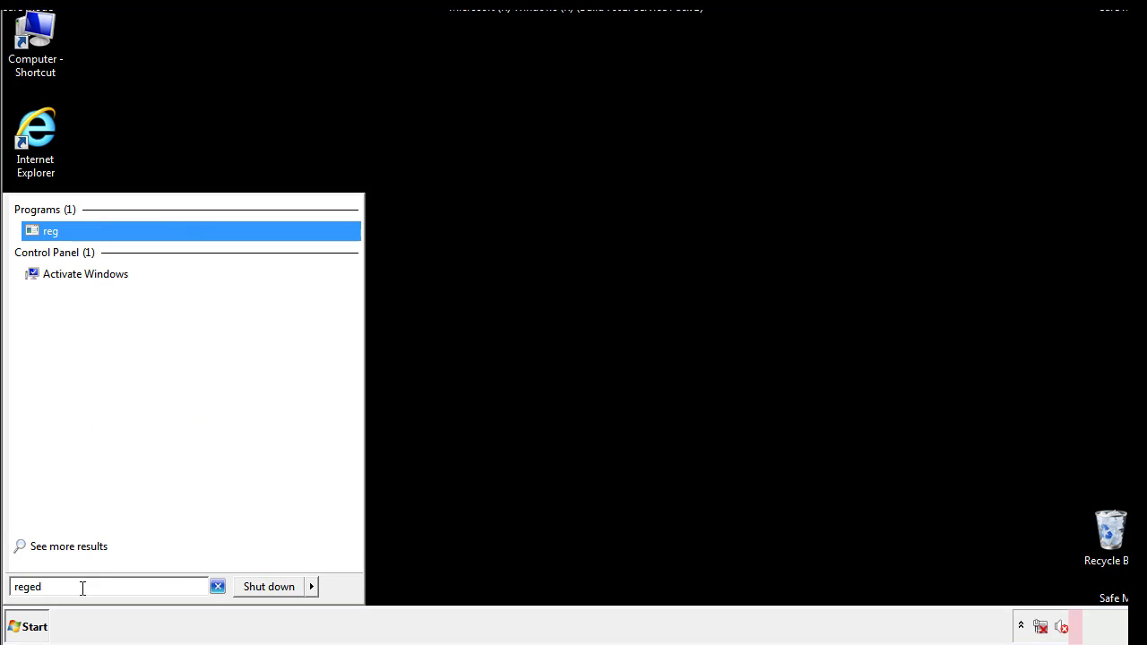
text(it)
- Launch regedit and expand HKEY_LOCAL_MACHINE\SOFTWARE\Microsoft\Windows\CurrentVersion
key(Return)
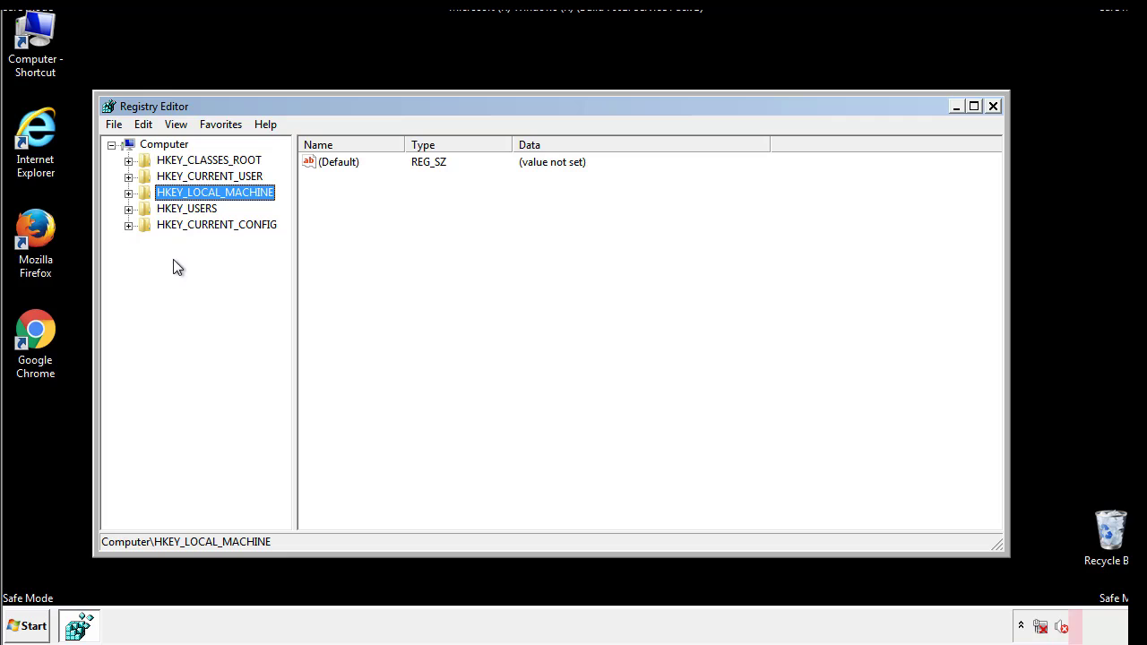
click(128, 193)
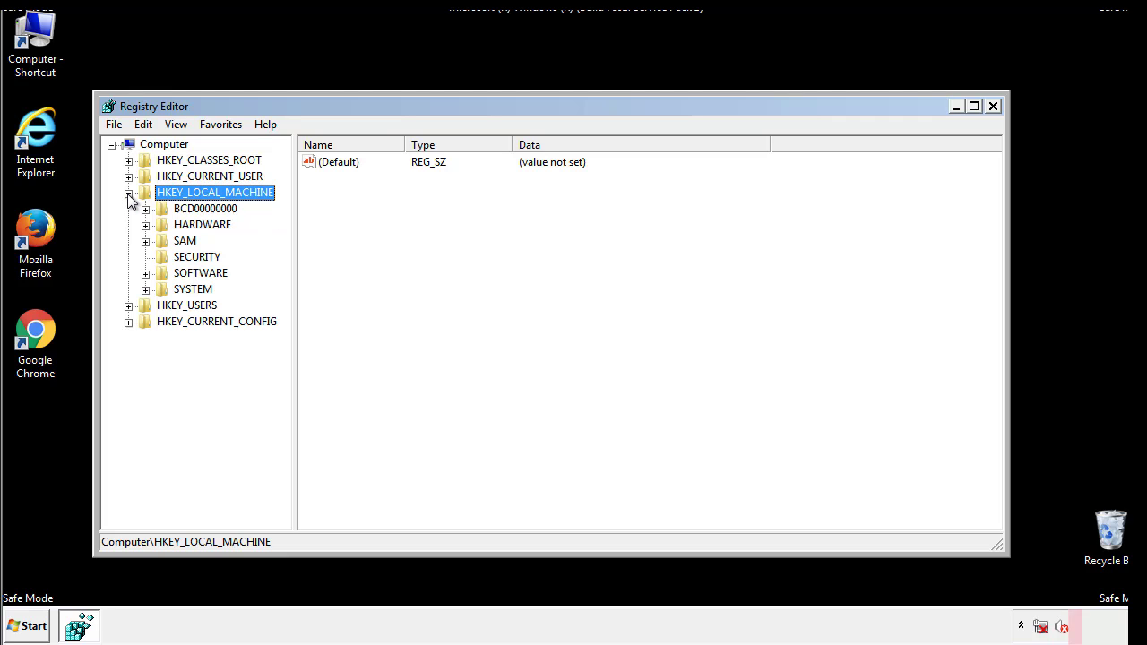
click(145, 273)
scroll(282, 273, down, 1)
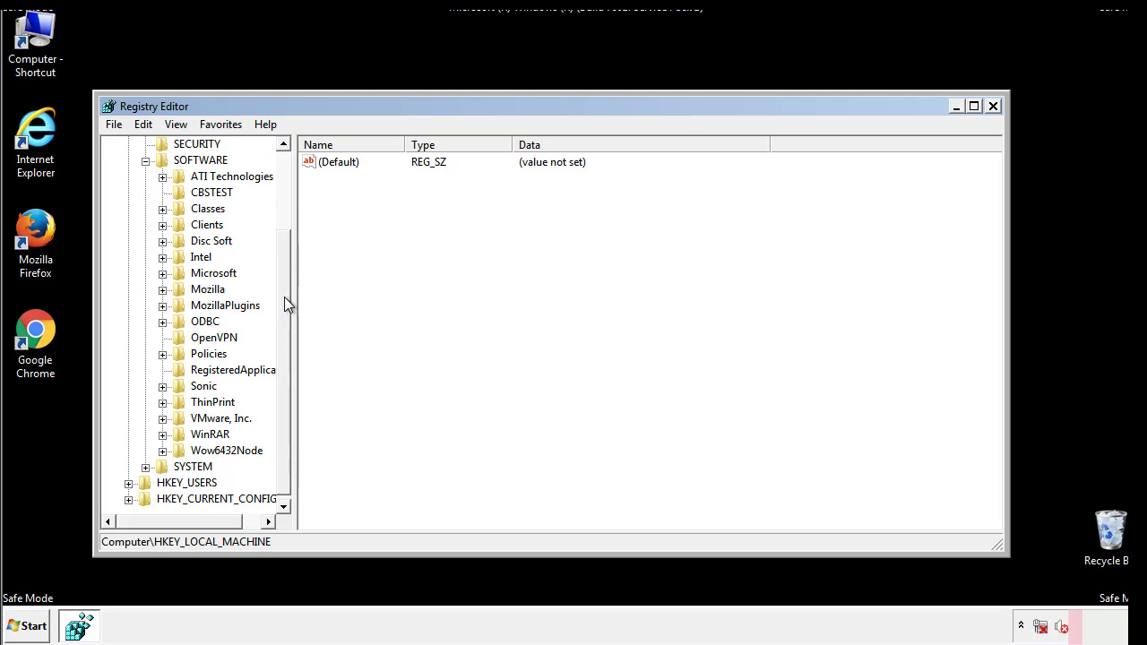
click(162, 273)
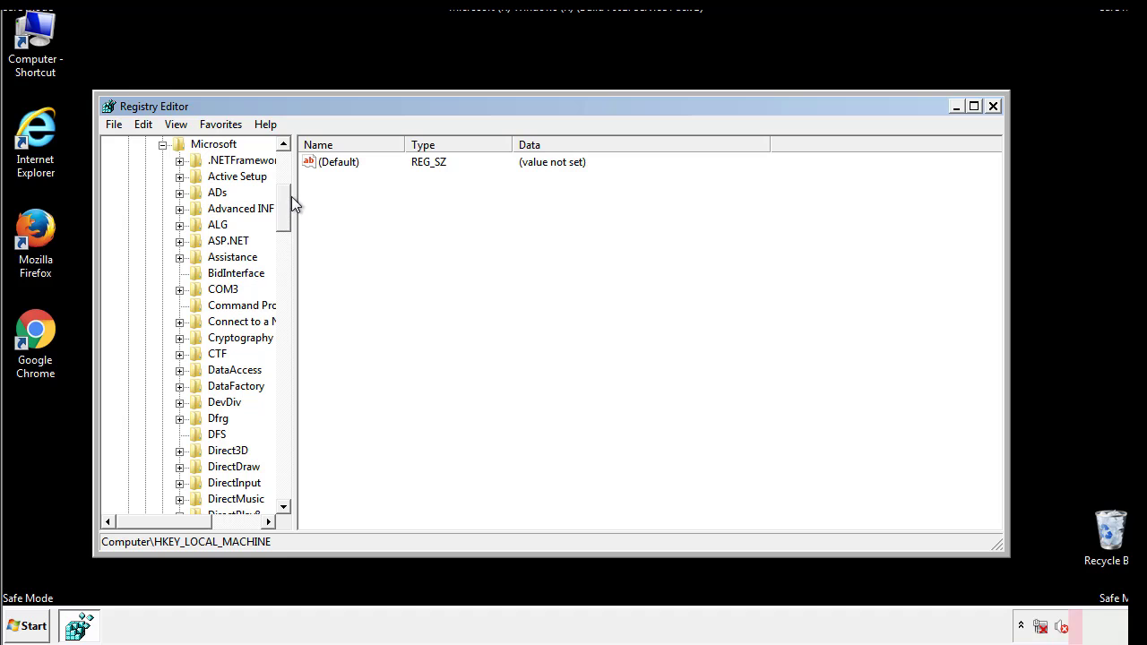
mouse_move(283, 222)
mouse_down()
mouse_move(285, 474)
mouse_move(285, 464)
mouse_up()
click(180, 274)
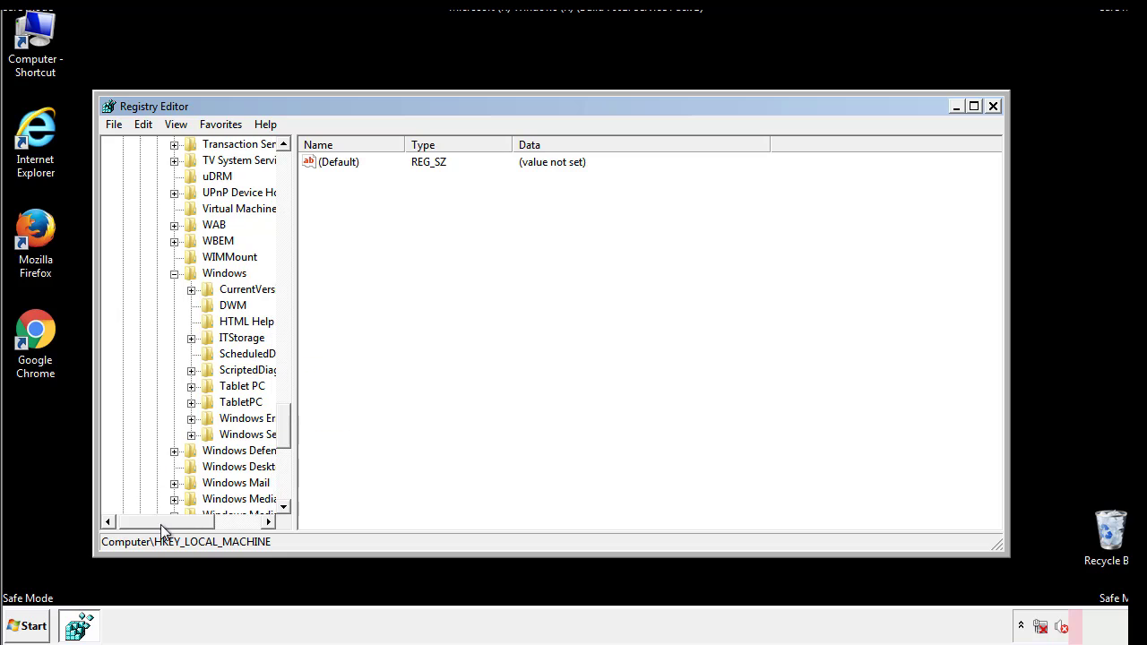
drag(161, 524, 183, 526)
click(147, 290)
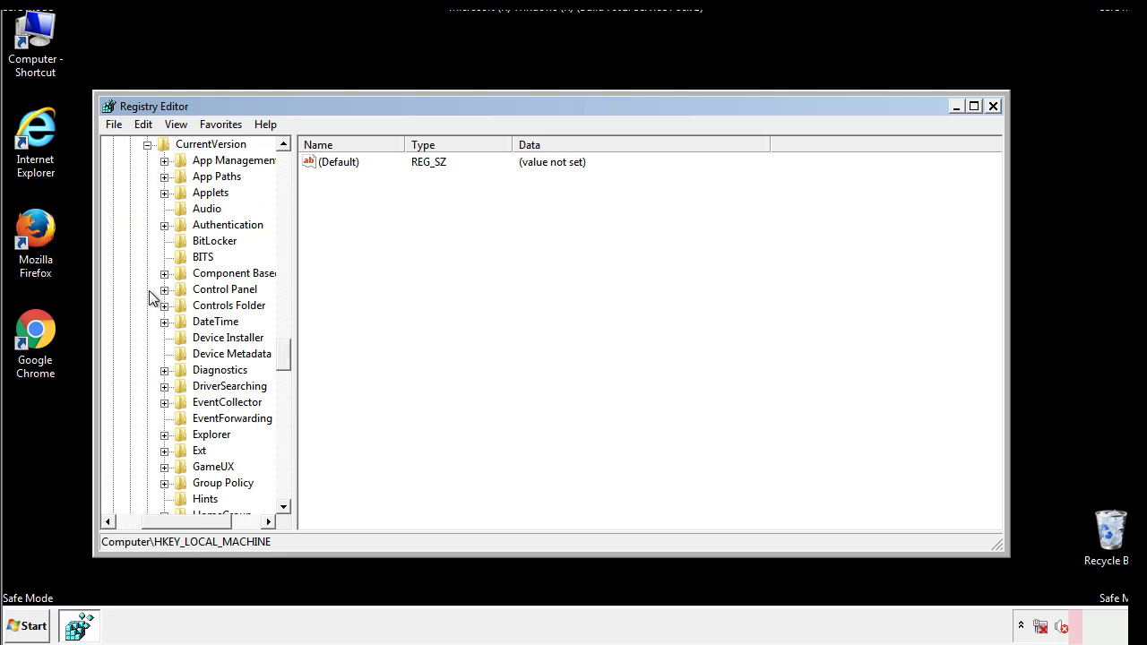
drag(289, 359, 285, 416)
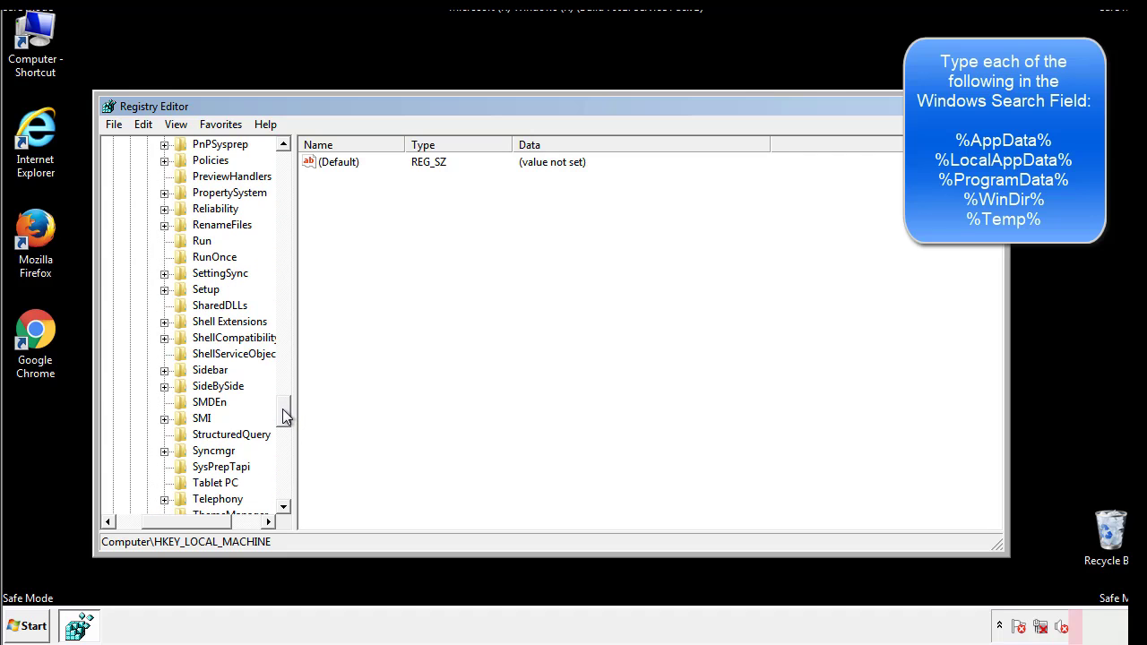
- Delete the tappi.loc value from the HKLM Run key, leaving Default and VMware
click(188, 244)
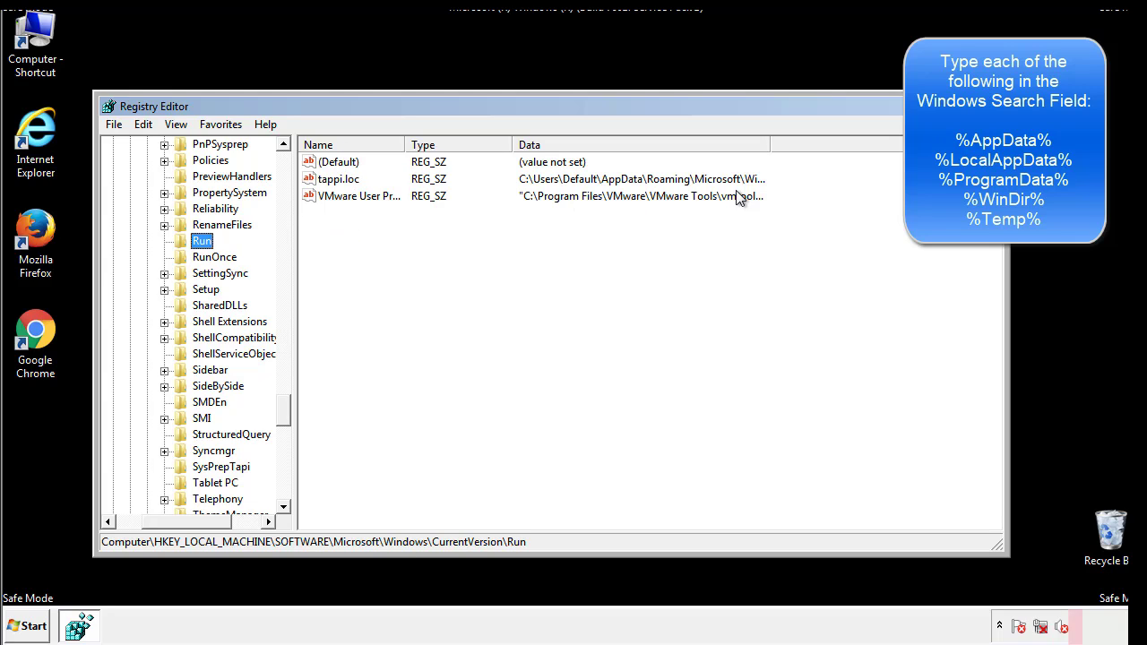
right_click(332, 182)
click(358, 232)
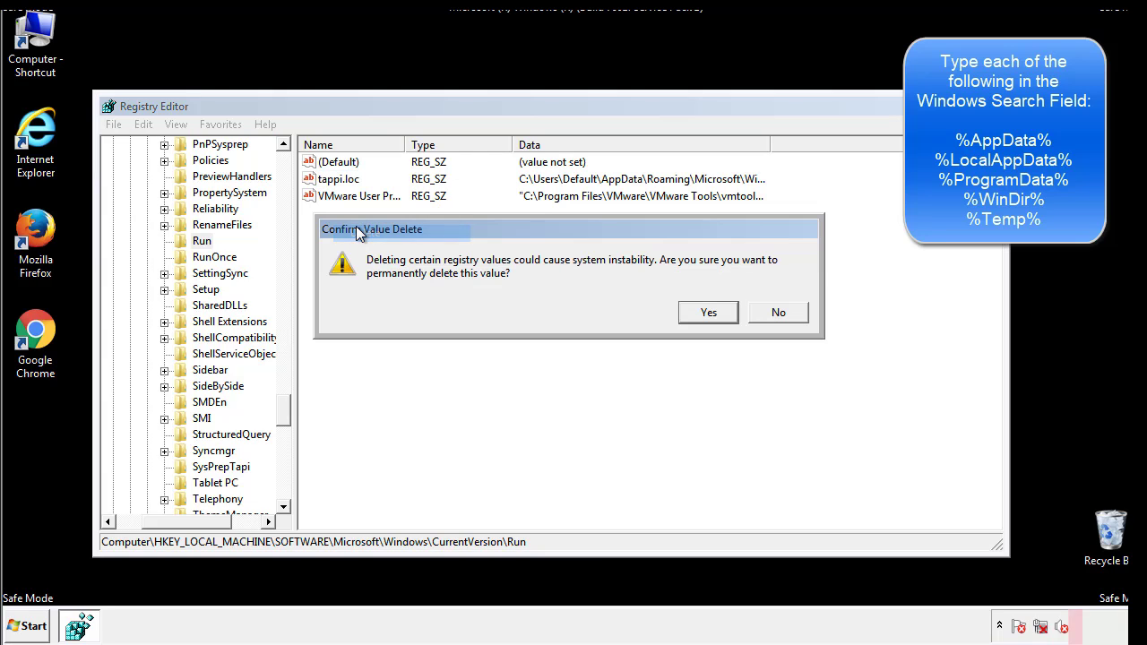
click(696, 312)
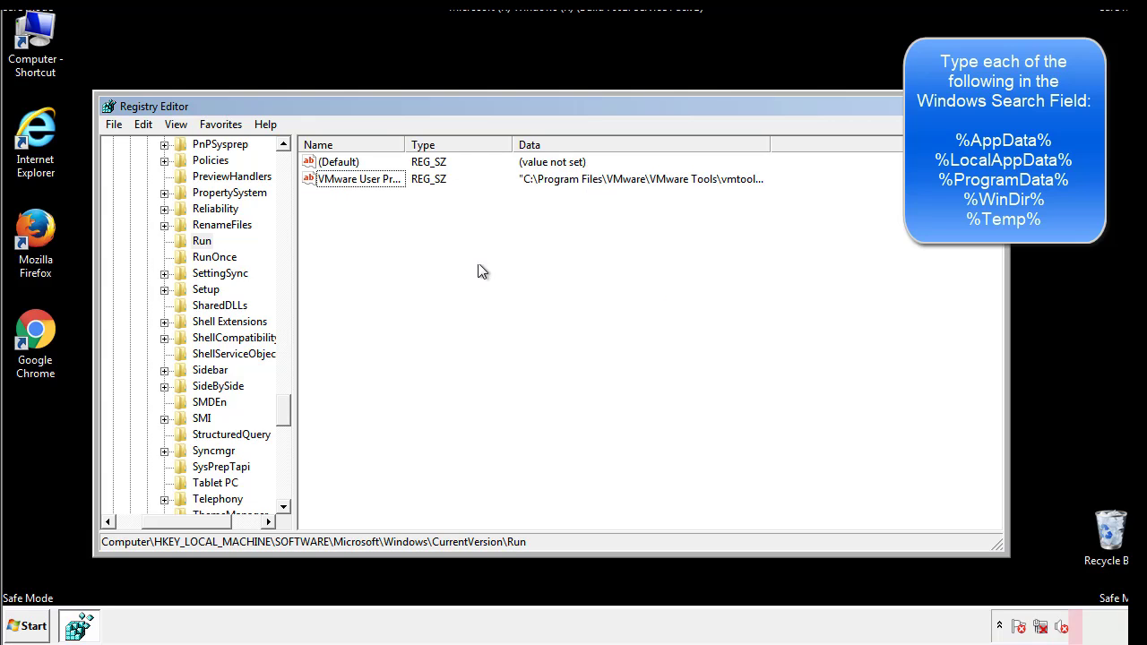
drag(285, 405, 284, 486)
drag(192, 525, 140, 533)
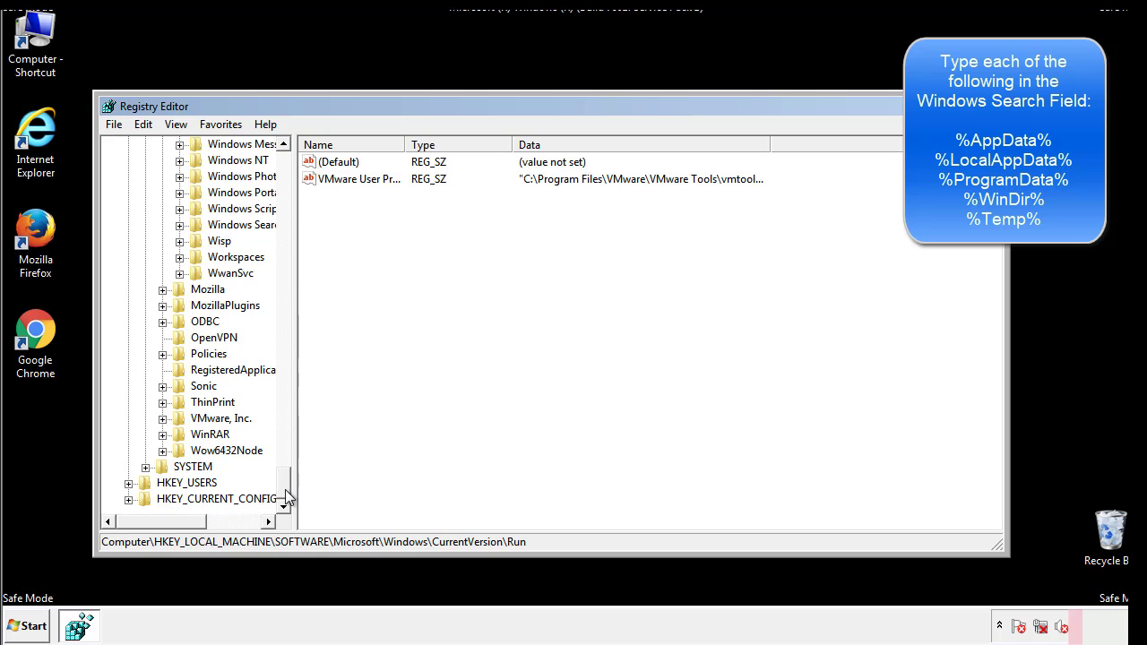
drag(287, 493, 292, 175)
- Collapse HKLM and expand HKEY_CURRENT_USER\Software\Microsoft\Windows\CurrentVersion
click(128, 192)
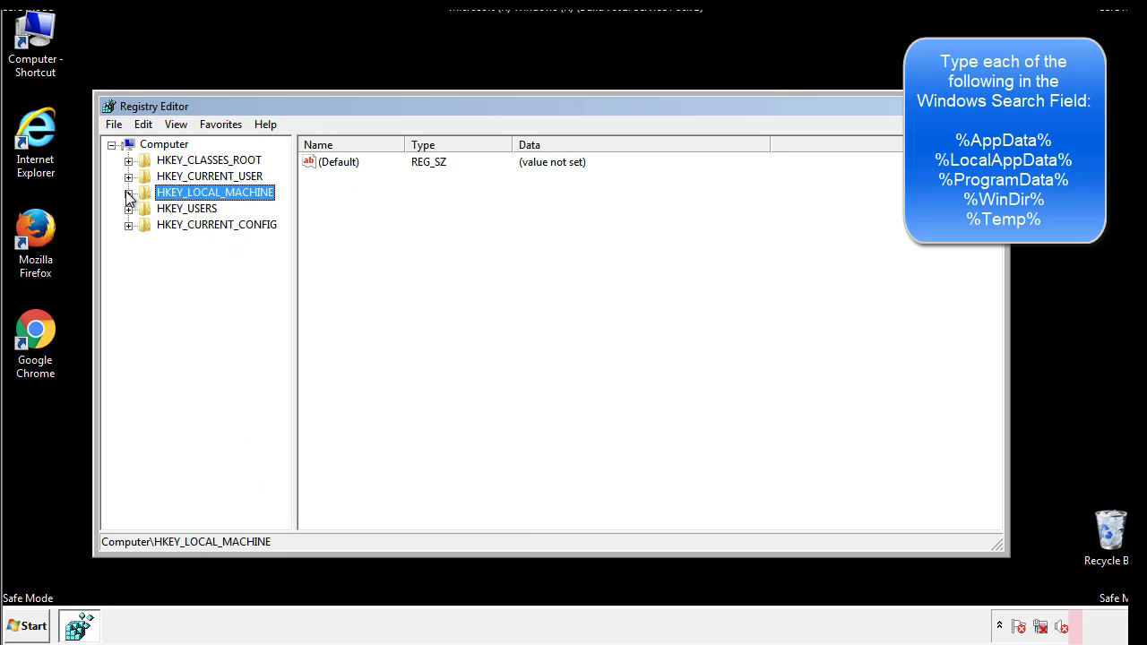
click(130, 177)
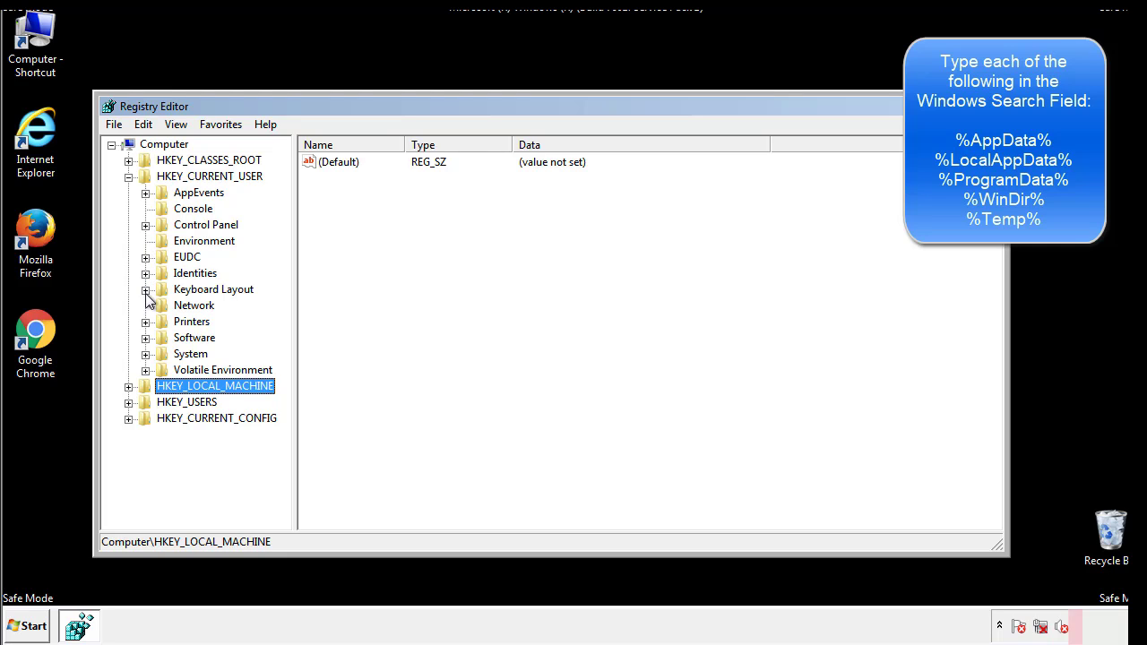
click(146, 338)
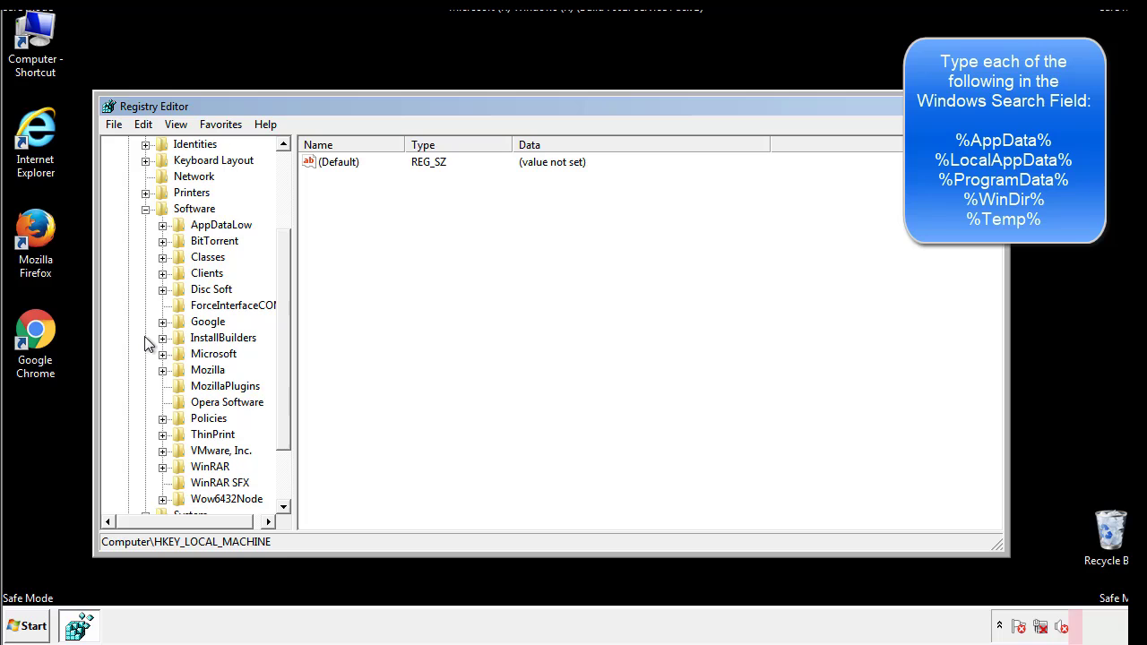
drag(281, 325, 281, 342)
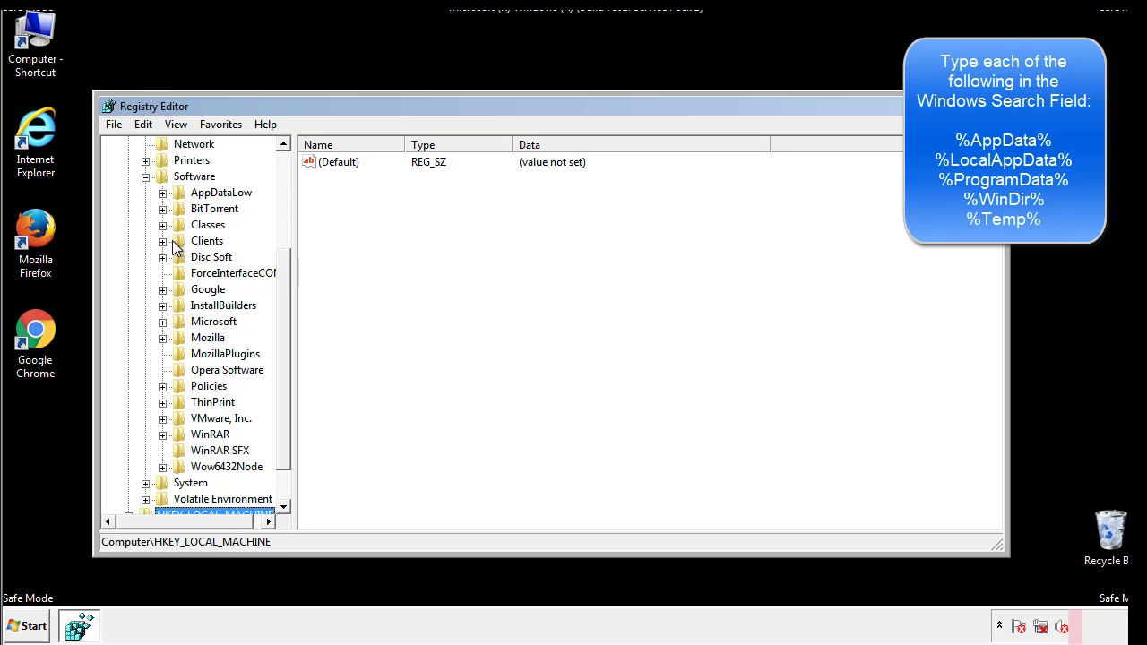
click(163, 322)
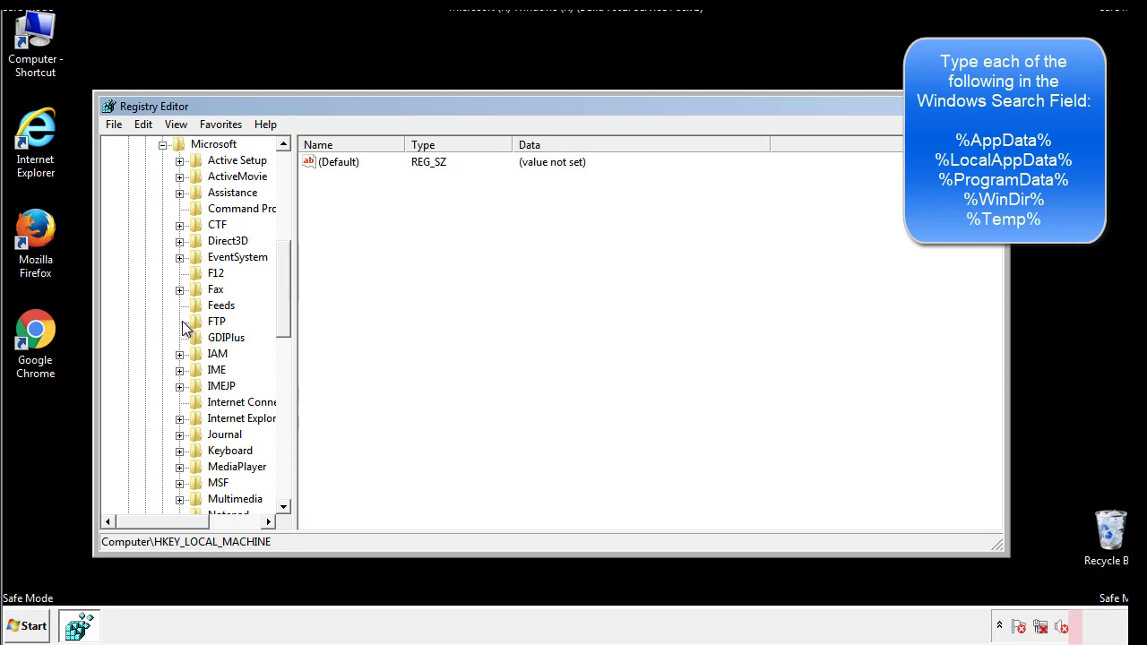
drag(281, 261, 282, 372)
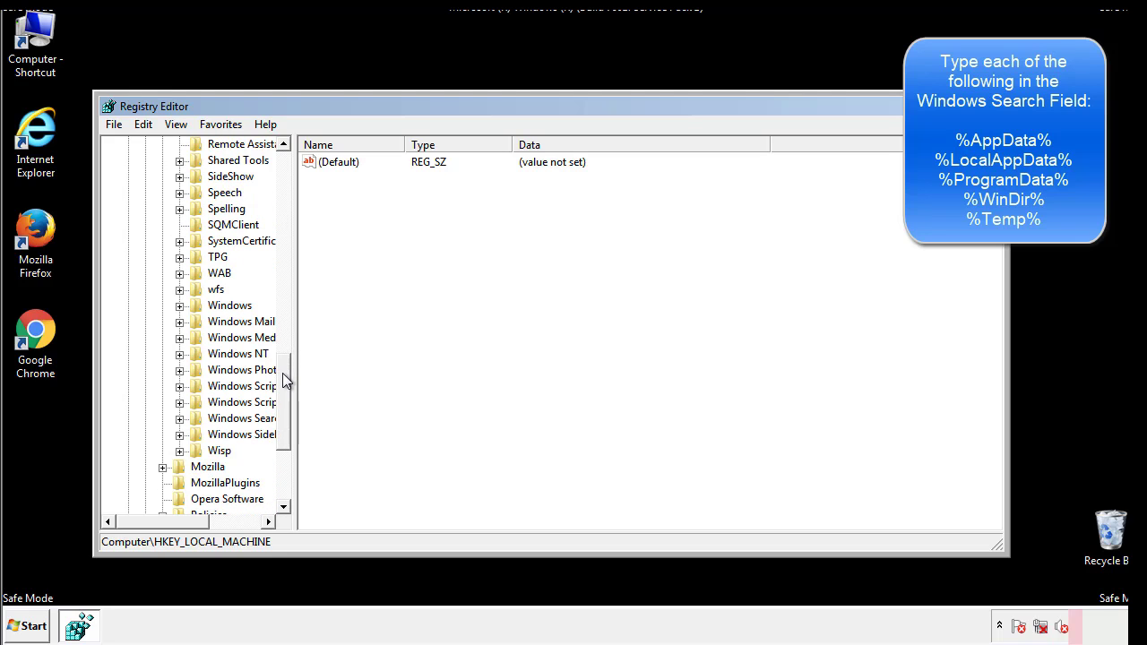
click(180, 306)
click(197, 322)
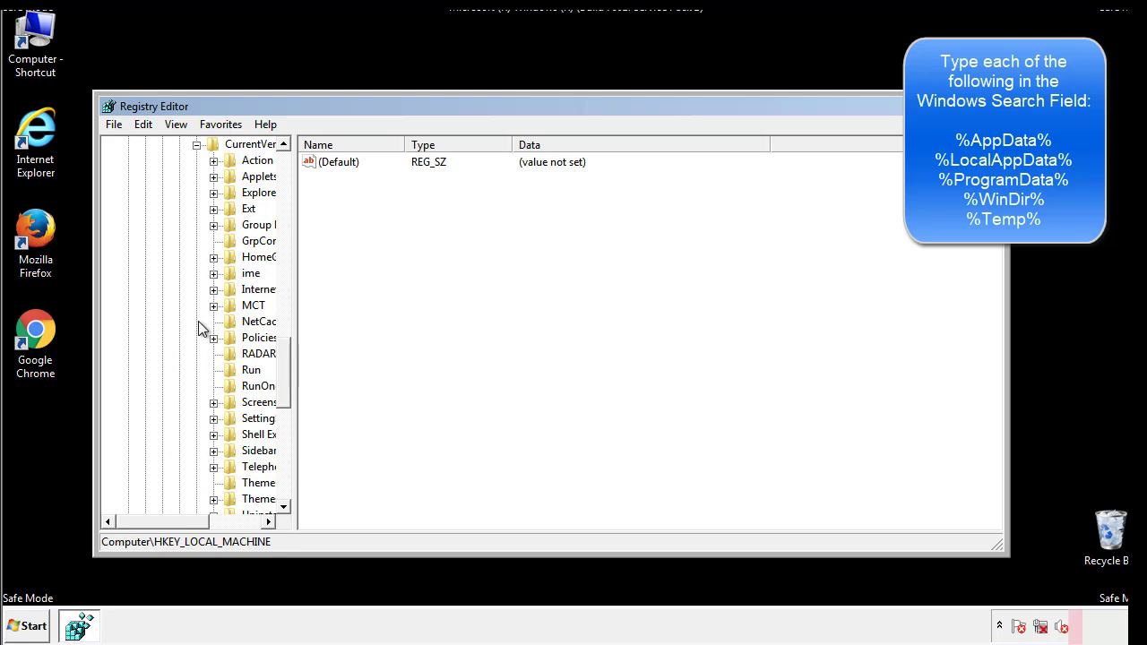
drag(173, 524, 201, 522)
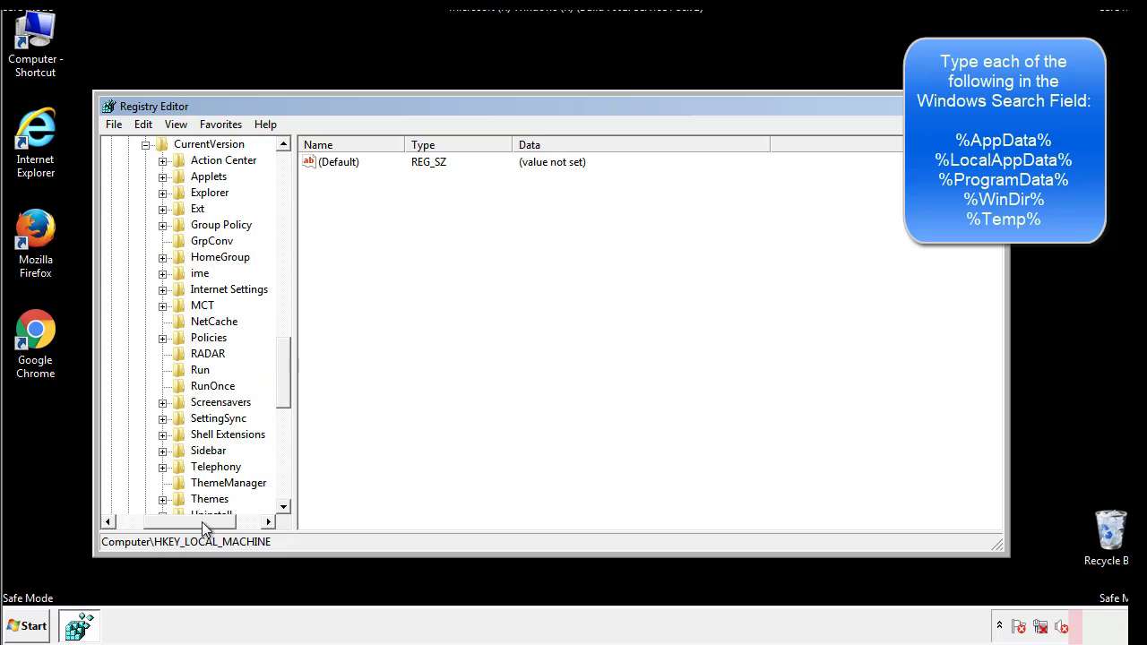
- Inspect the current user's Run key, holding only a DAEMON Tools entry, then collapse Windows
click(196, 367)
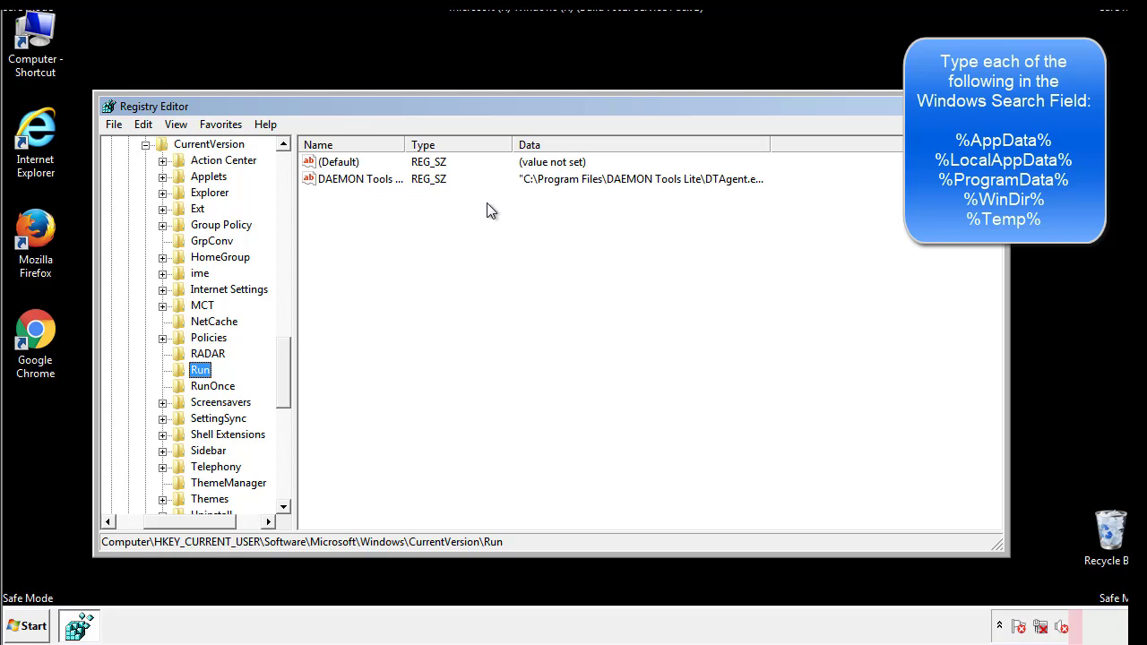
click(523, 213)
drag(190, 519, 163, 521)
drag(290, 389, 283, 373)
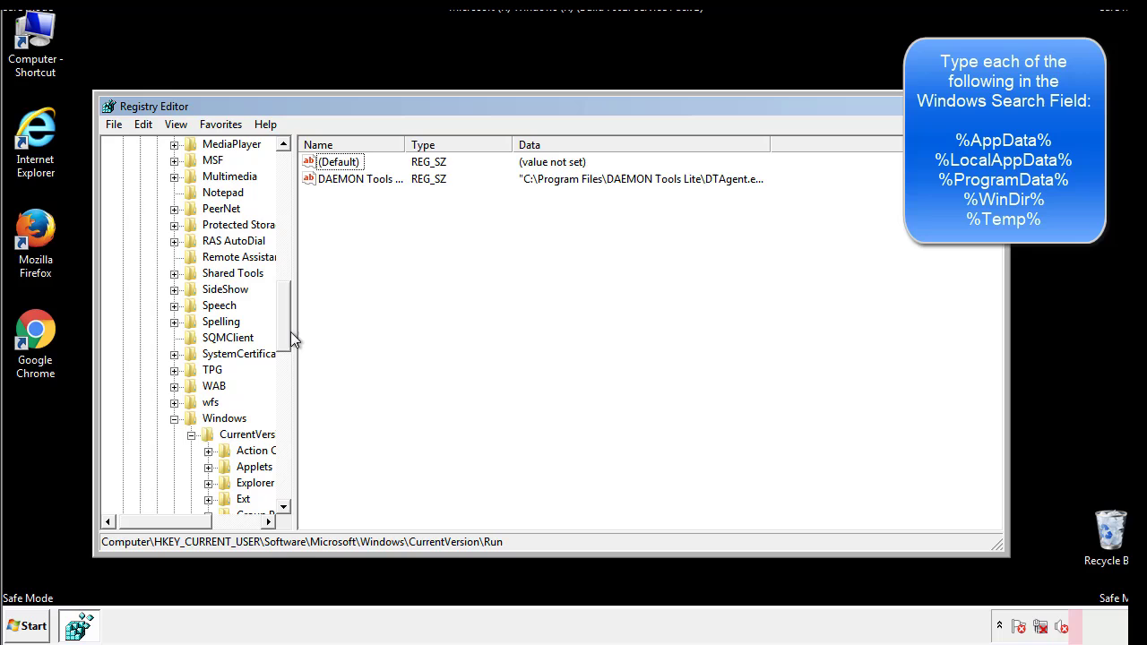
click(174, 420)
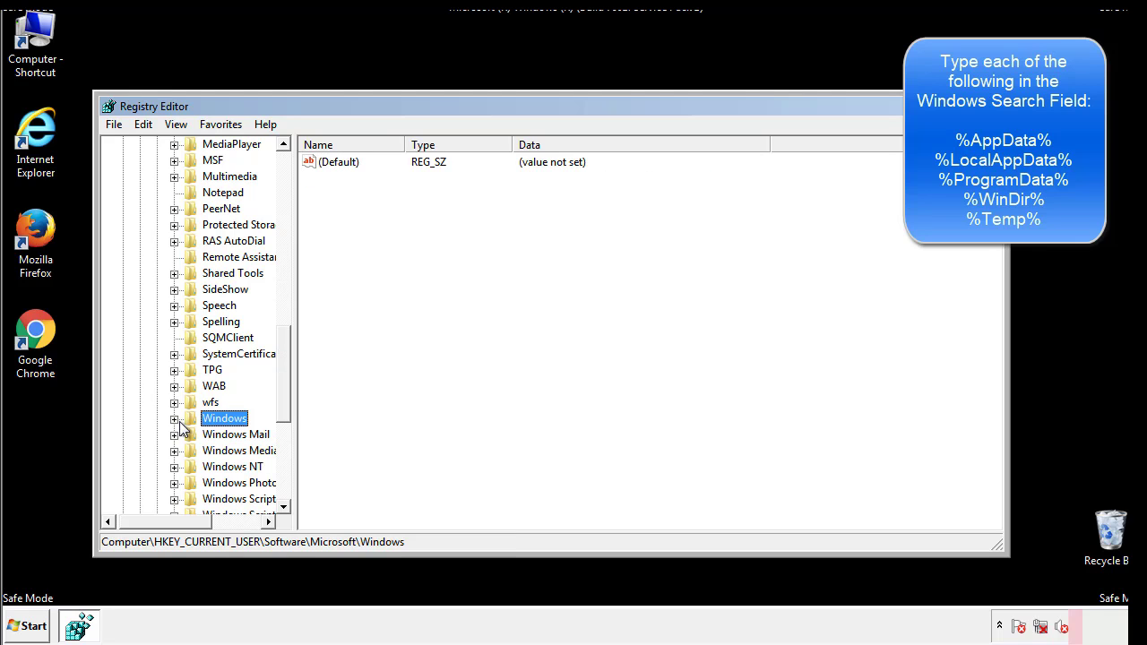
drag(288, 399, 288, 222)
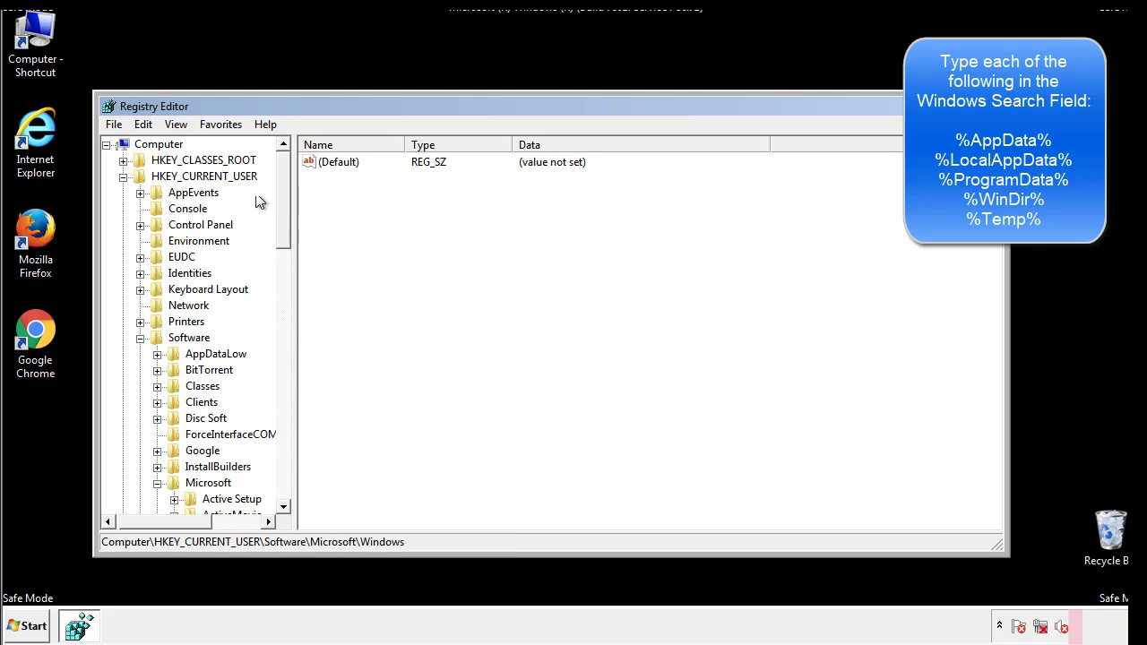
- Search the registry for '%tem' to find the VolumeCaches Temporary Files key
click(143, 125)
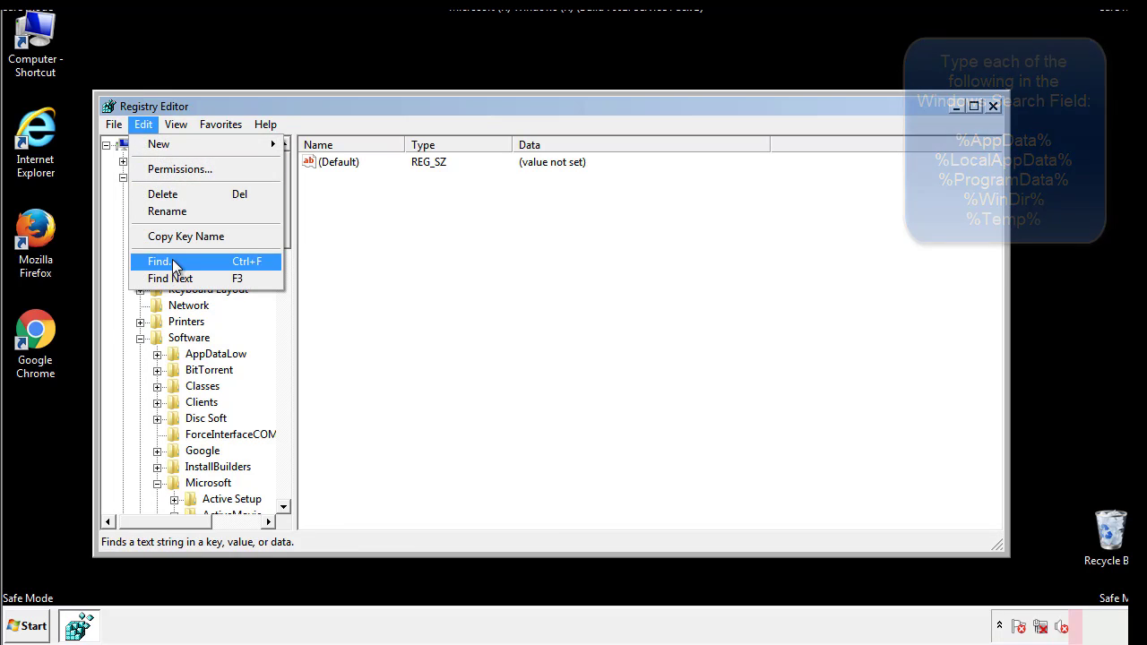
click(162, 261)
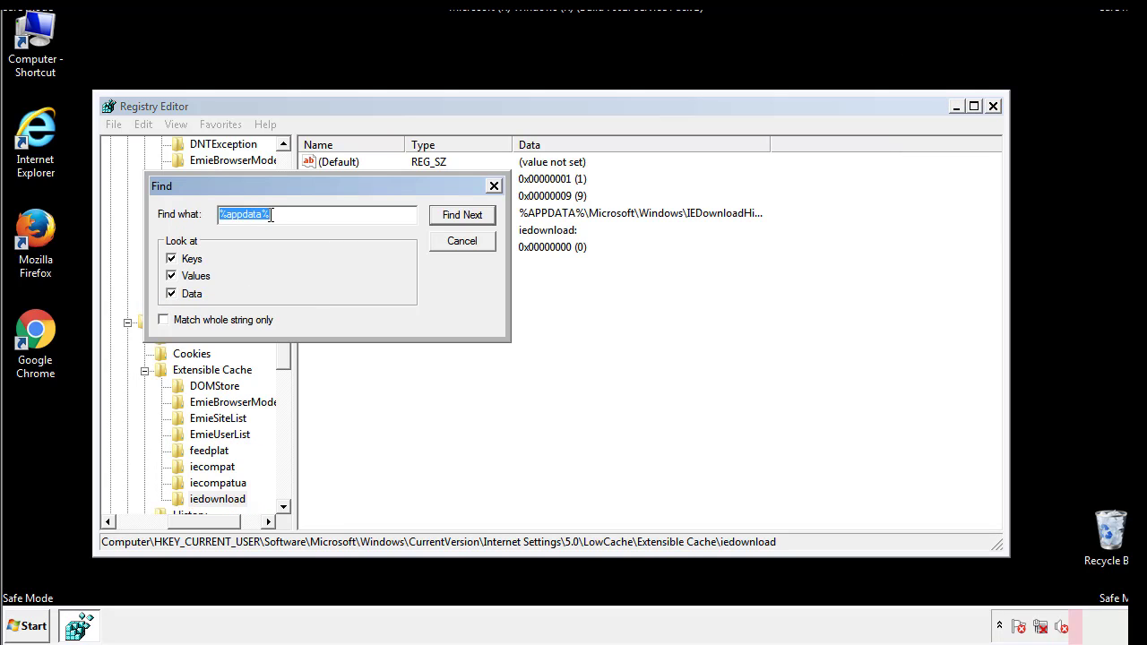
text(%t)
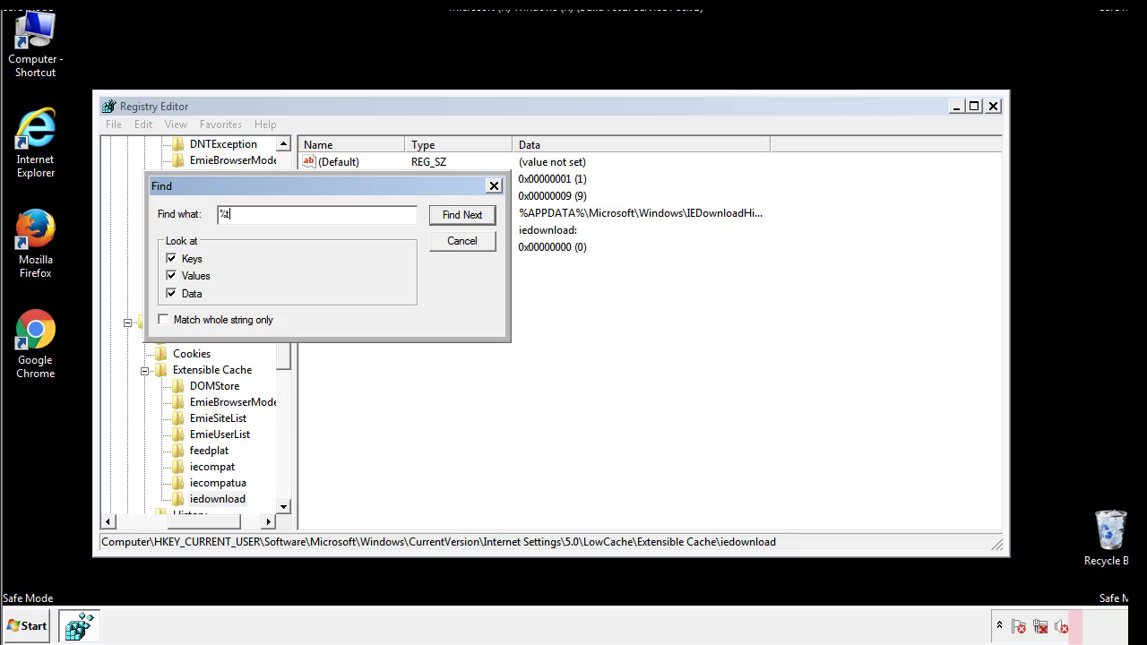
text(emp%)
key(Return)
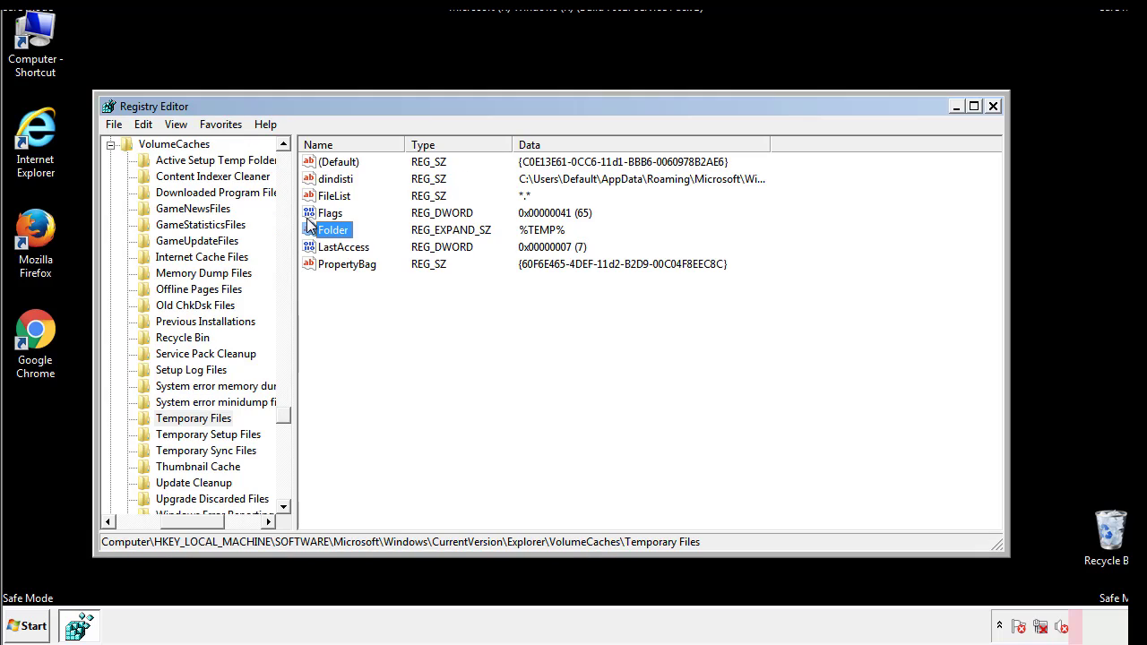
- Delete all values in the Temporary Files key, leaving only the unset Default
click(469, 314)
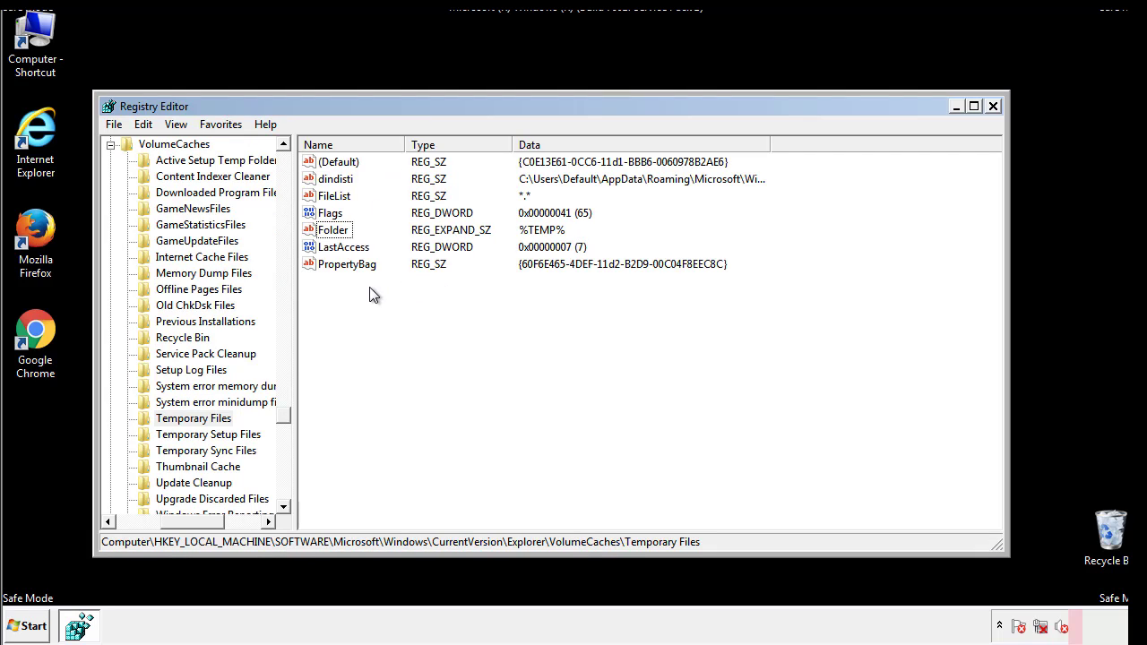
mouse_move(368, 289)
mouse_down()
mouse_move(338, 264)
mouse_move(326, 164)
mouse_up()
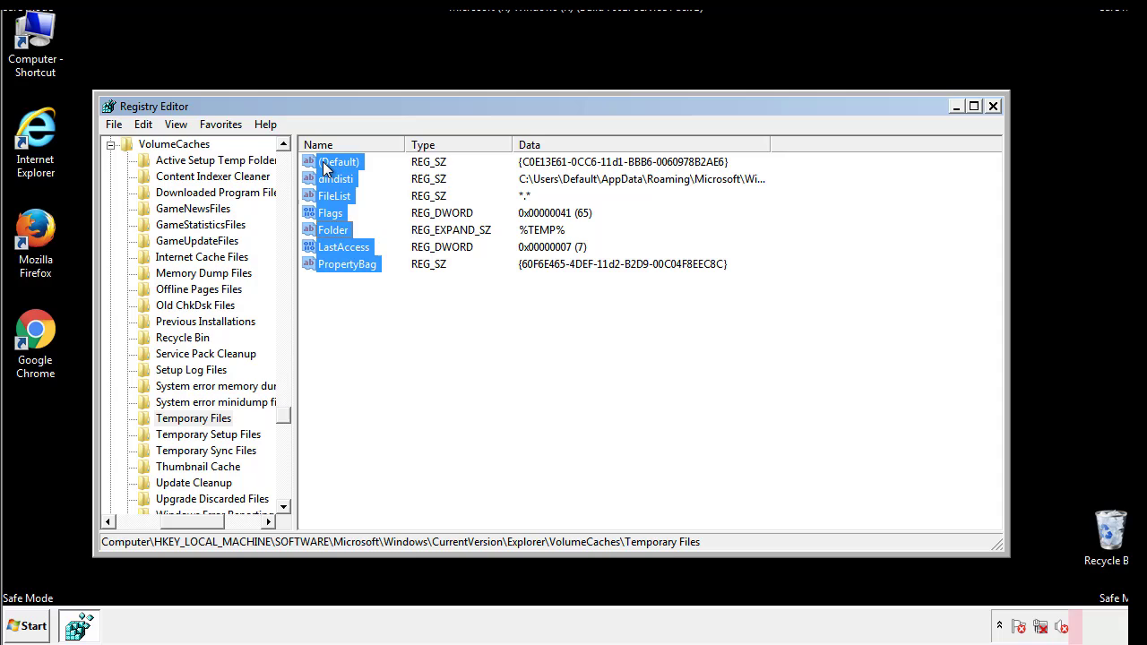
right_click(325, 166)
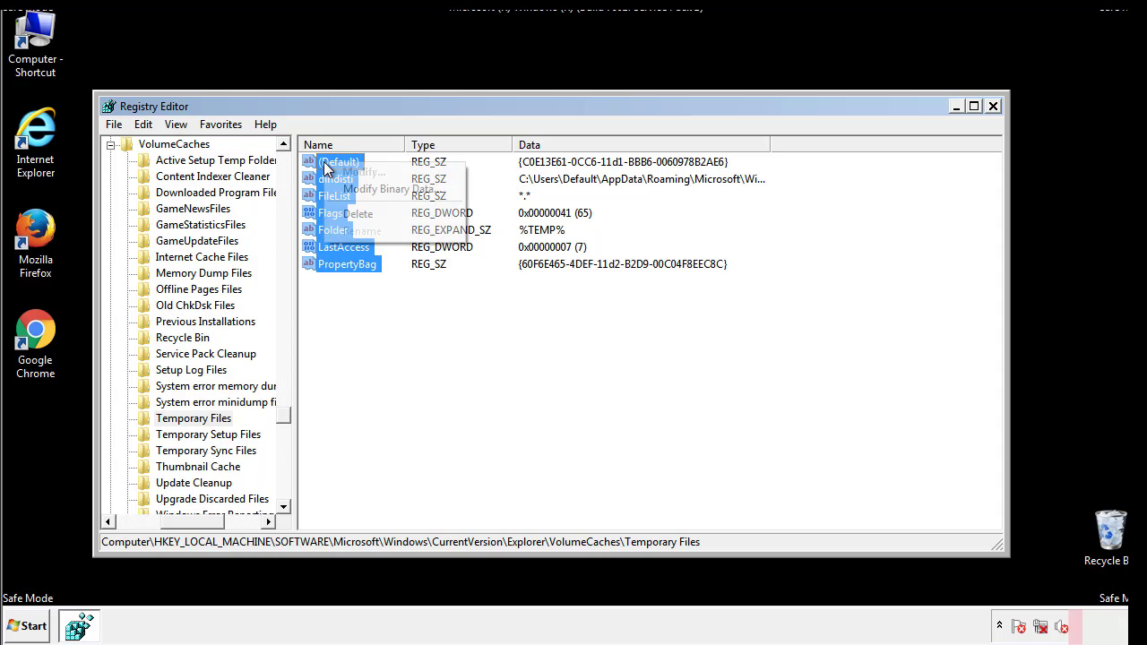
click(349, 214)
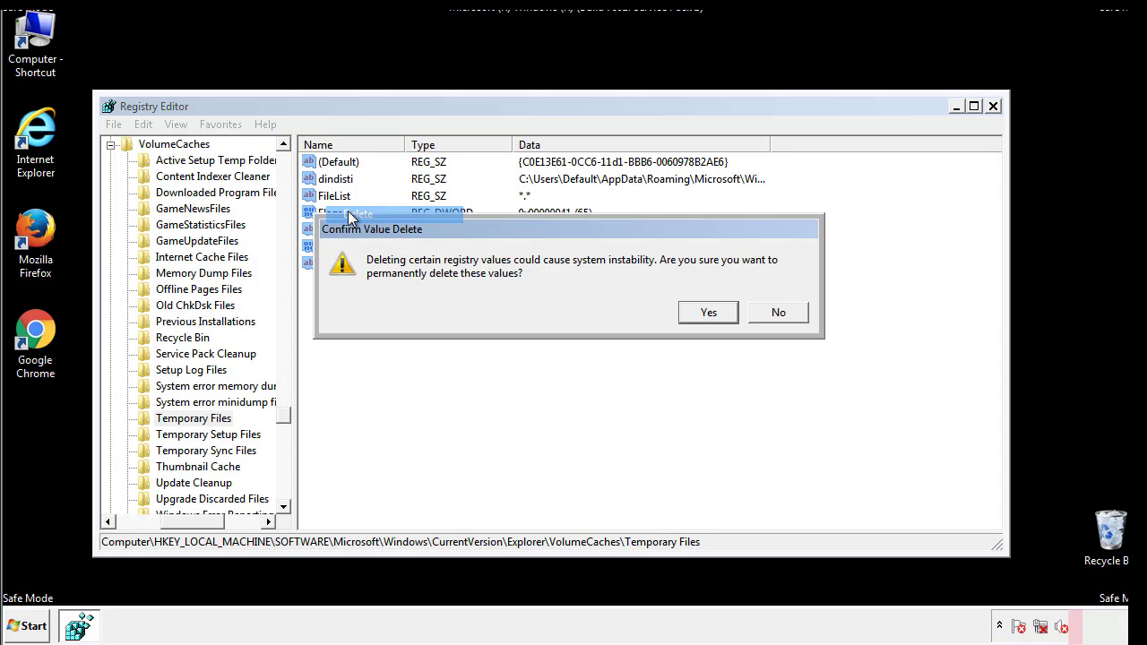
click(708, 312)
click(398, 221)
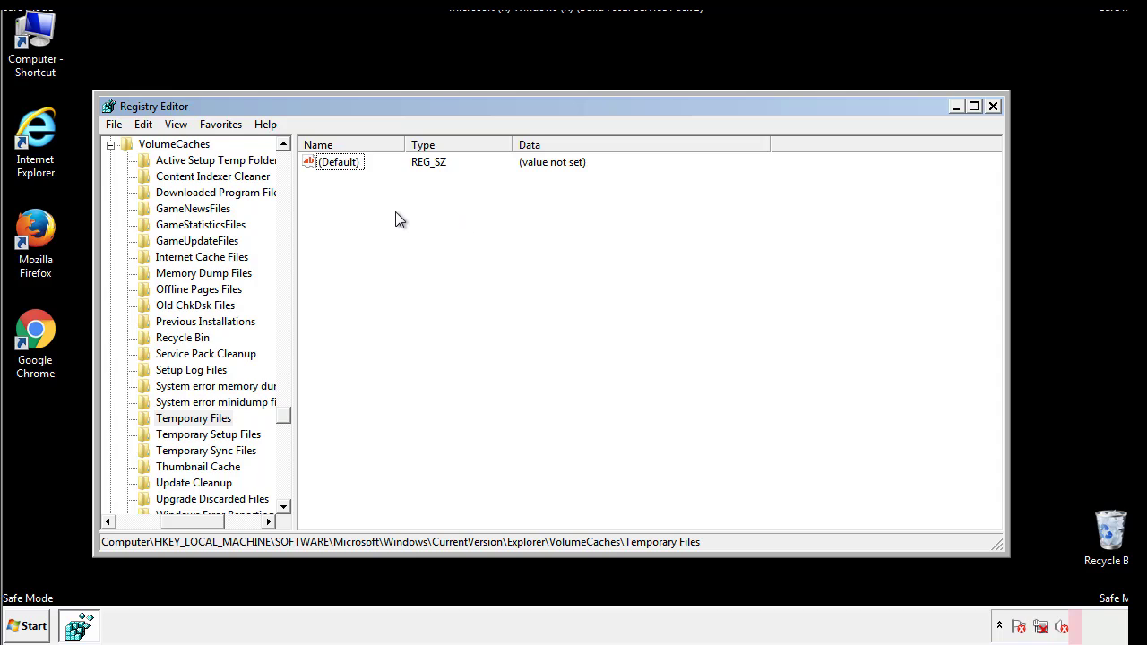
- Close Registry Editor and launch System Configuration via msconfig
click(994, 107)
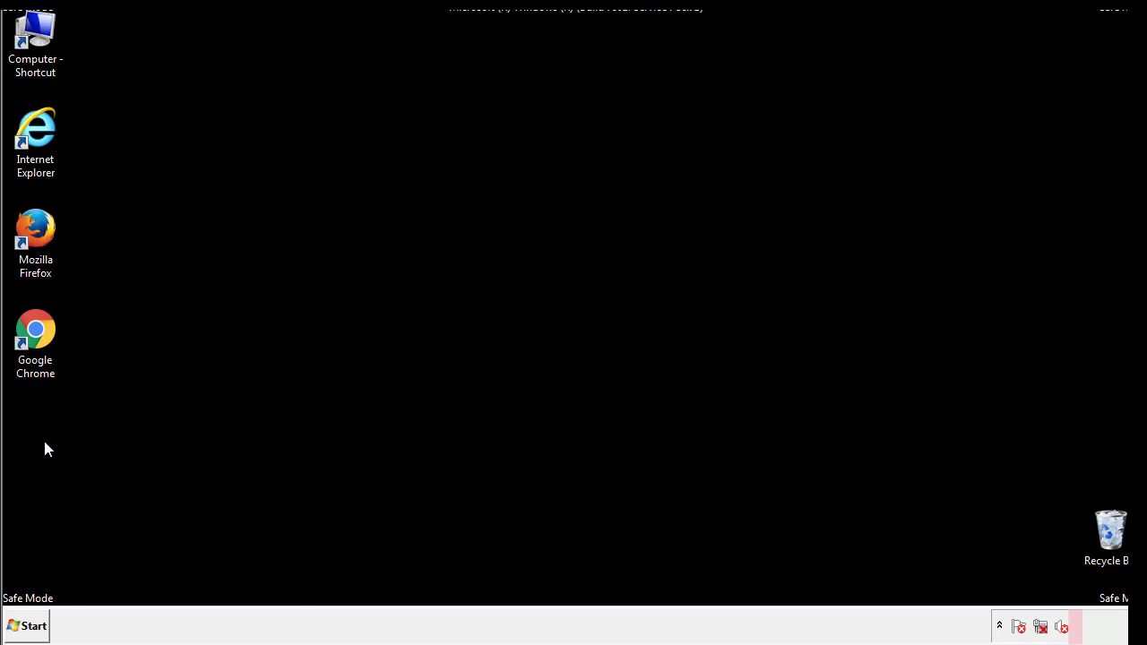
click(23, 625)
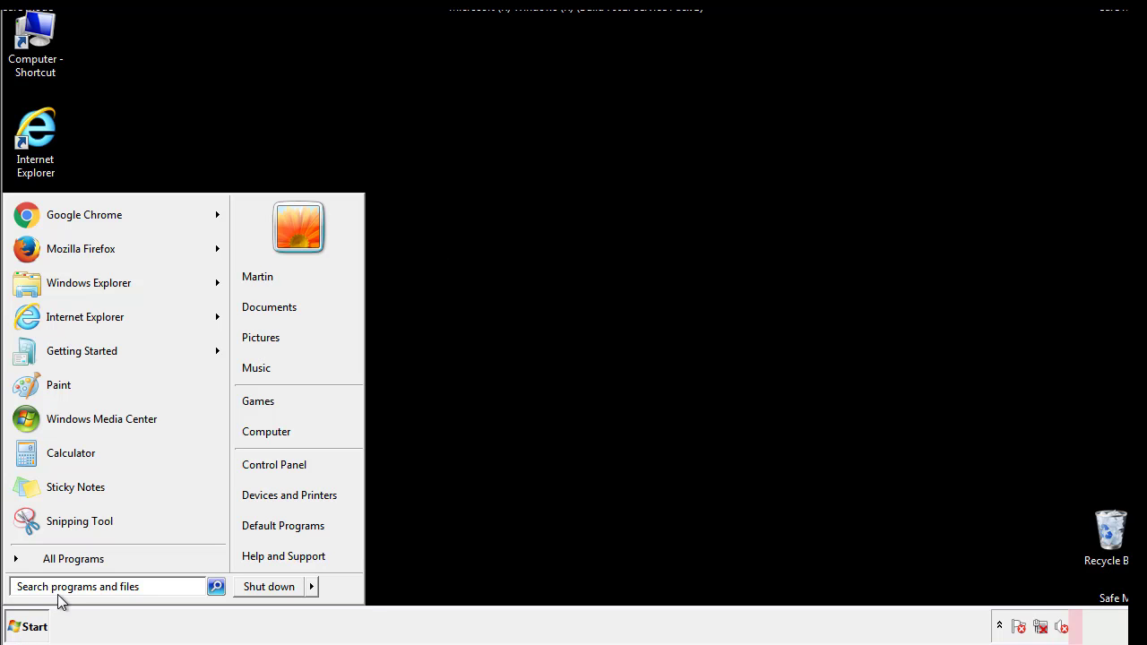
text(mscon)
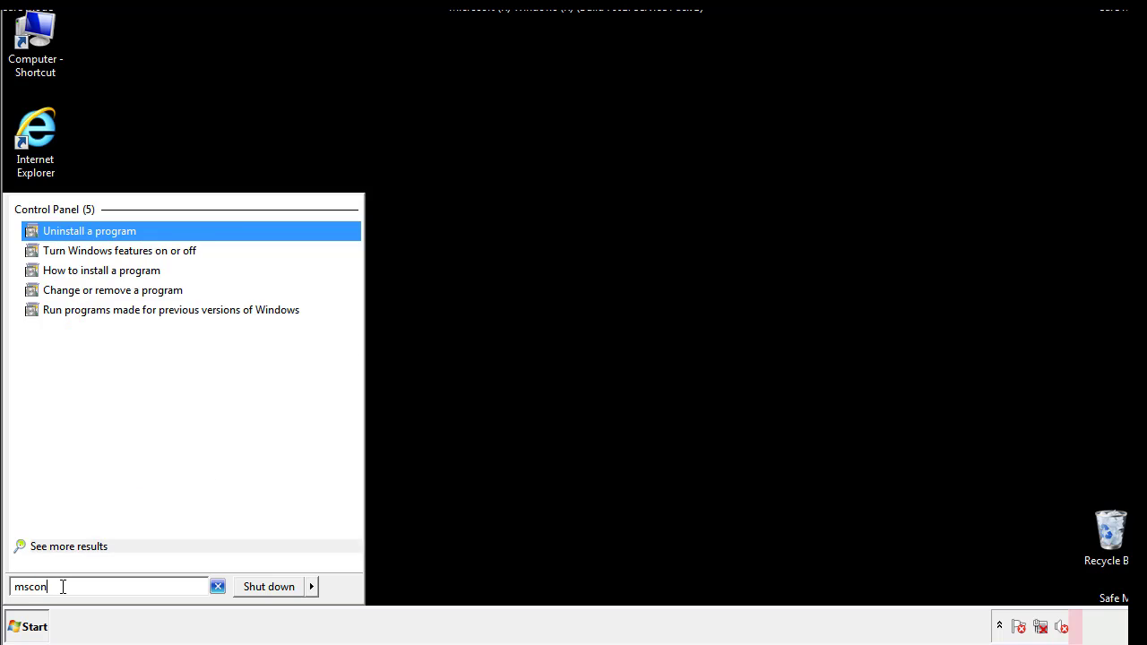
text(fig)
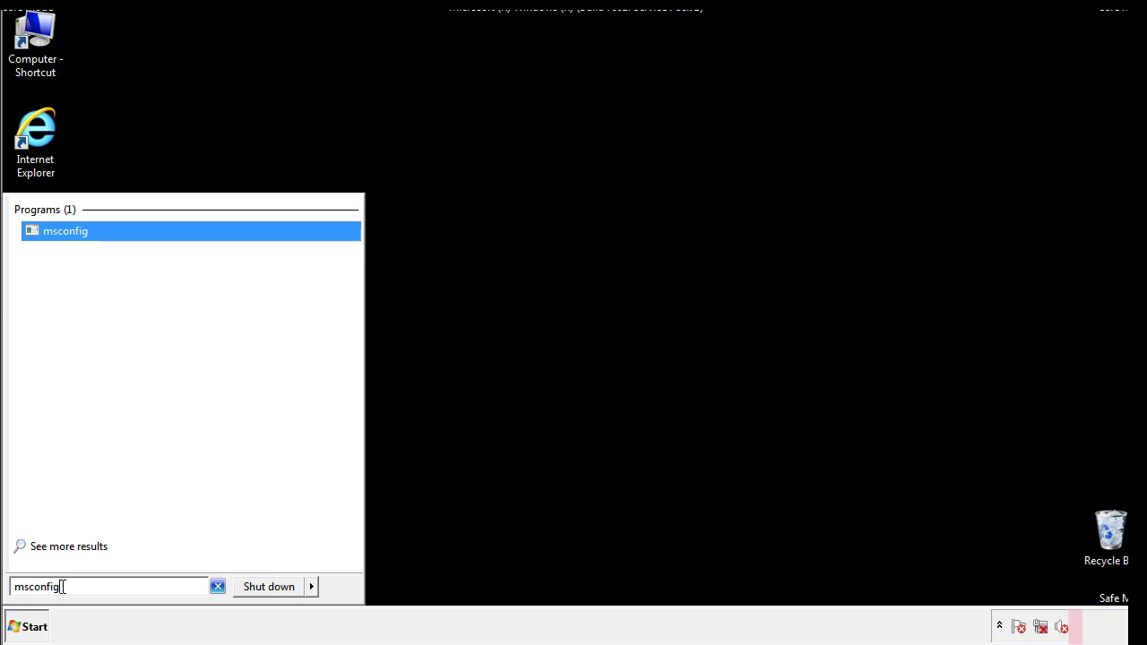
key(Return)
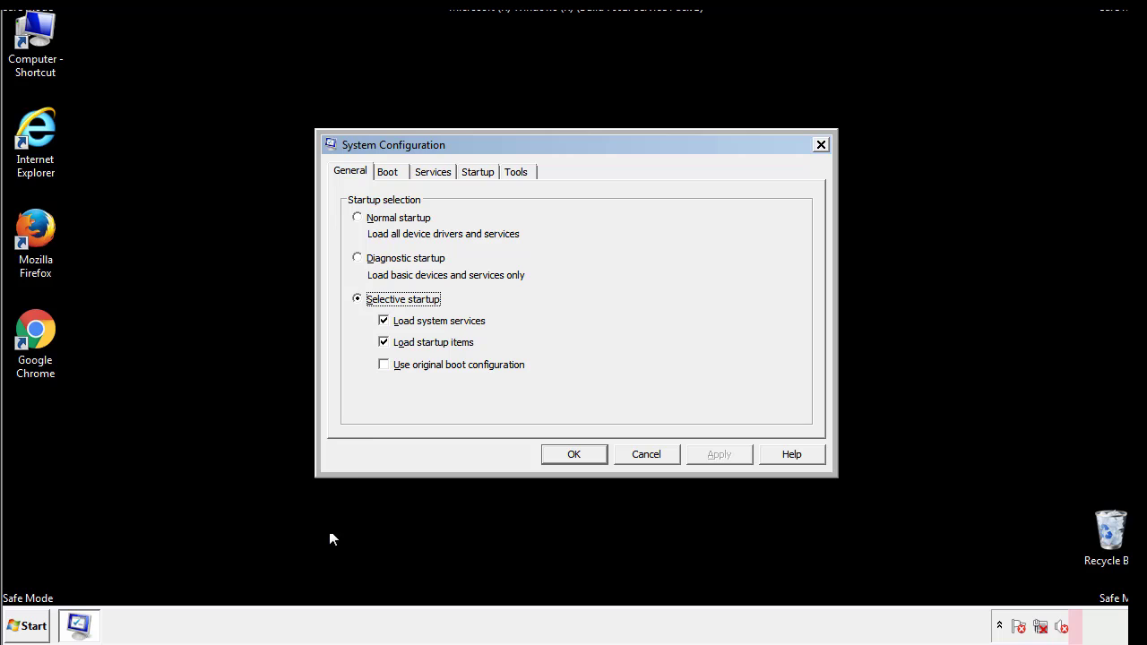
- Uncheck Safe boot on the System Configuration Boot tab, apply it, and restart Windows now
click(389, 171)
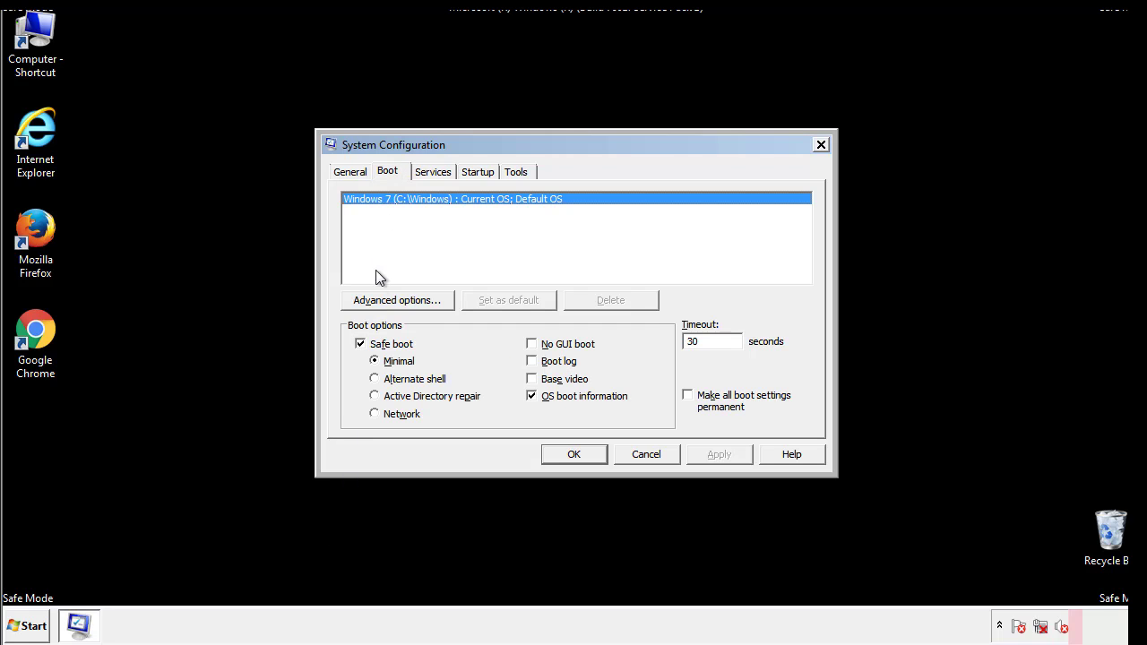
click(362, 344)
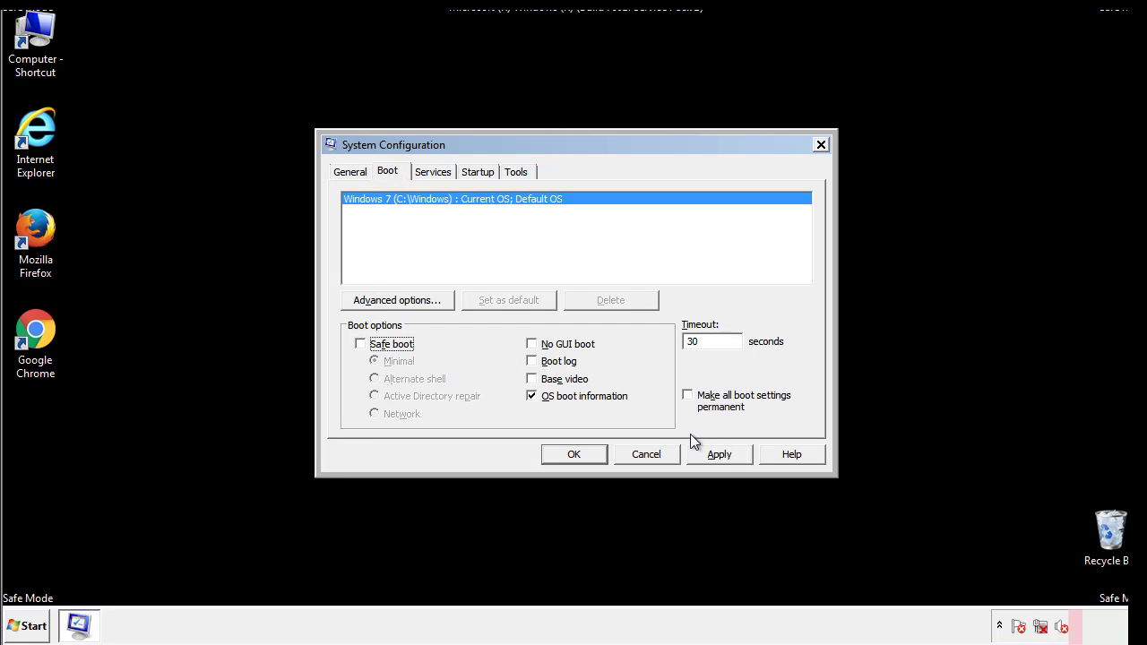
click(721, 453)
click(570, 455)
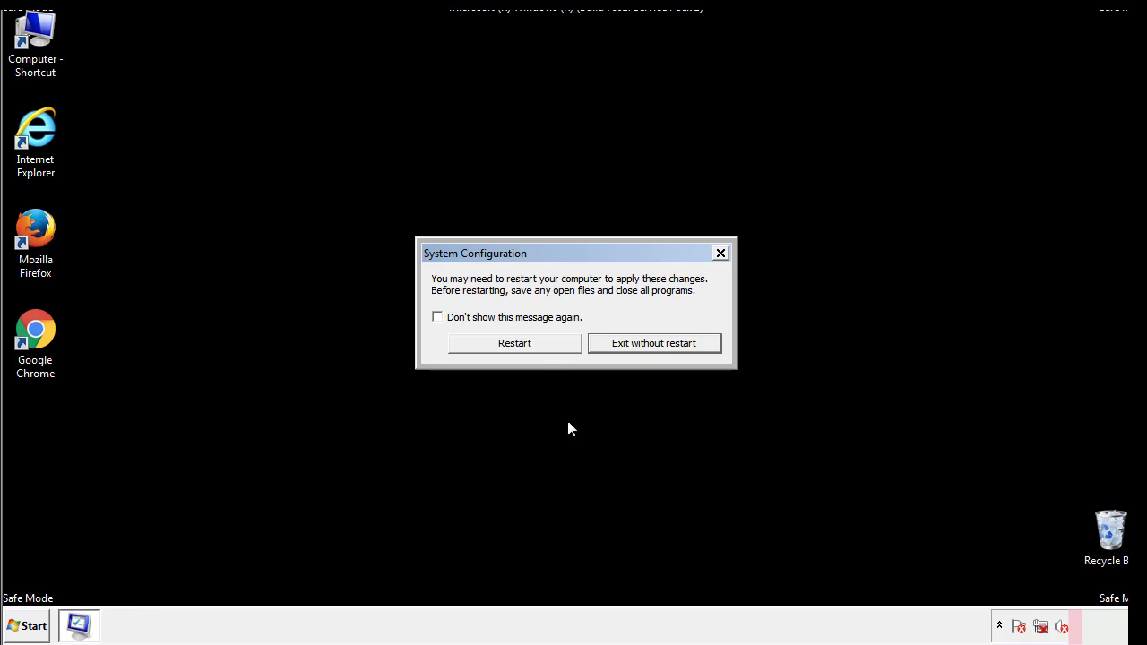
click(530, 350)
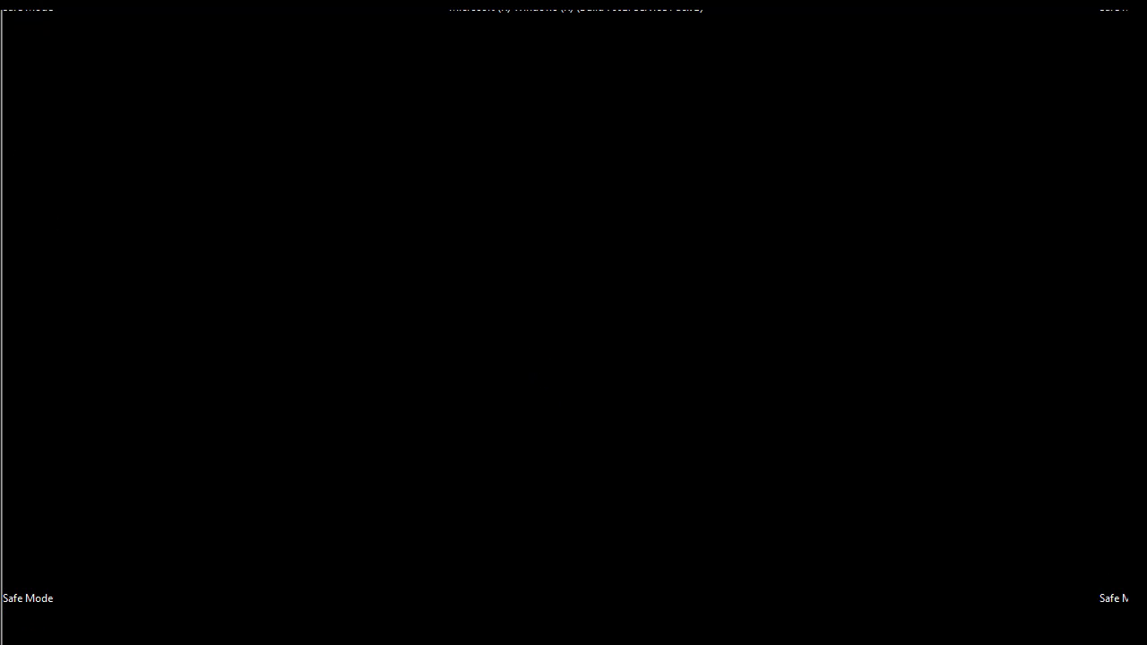